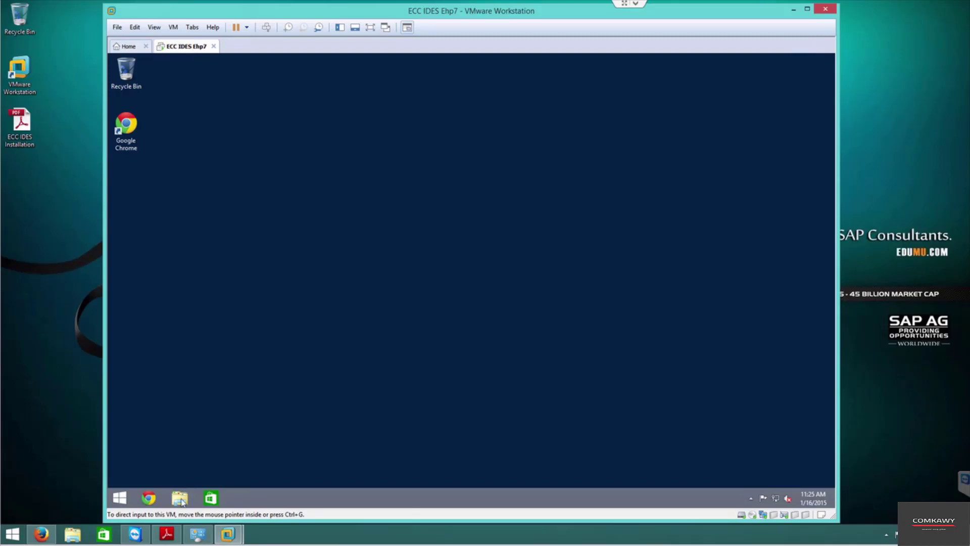
# Inside the VM, show the ERPDrill.com (\\SAP-NAS) Z: drive and its ten SAP folders in File Explorer.
pyautogui.click(183, 502)
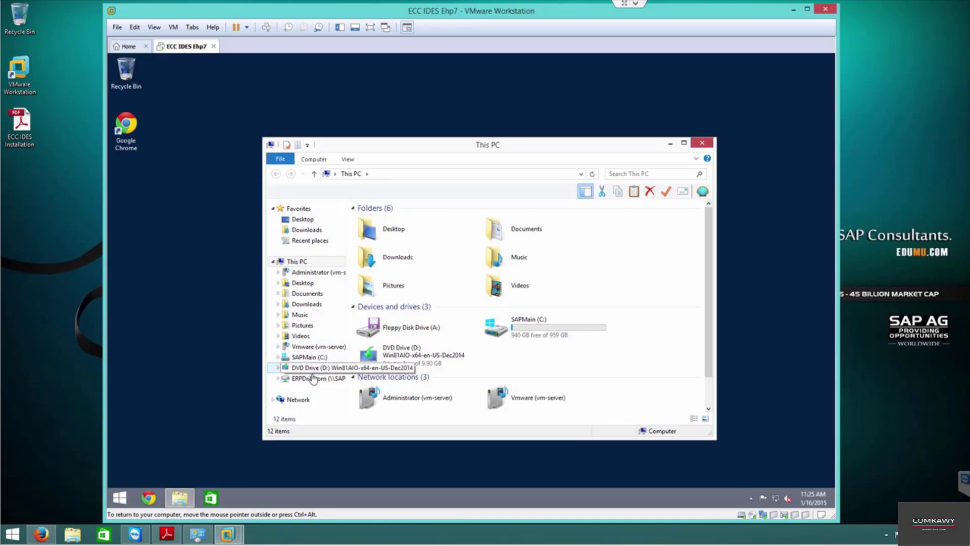
pyautogui.click(312, 379)
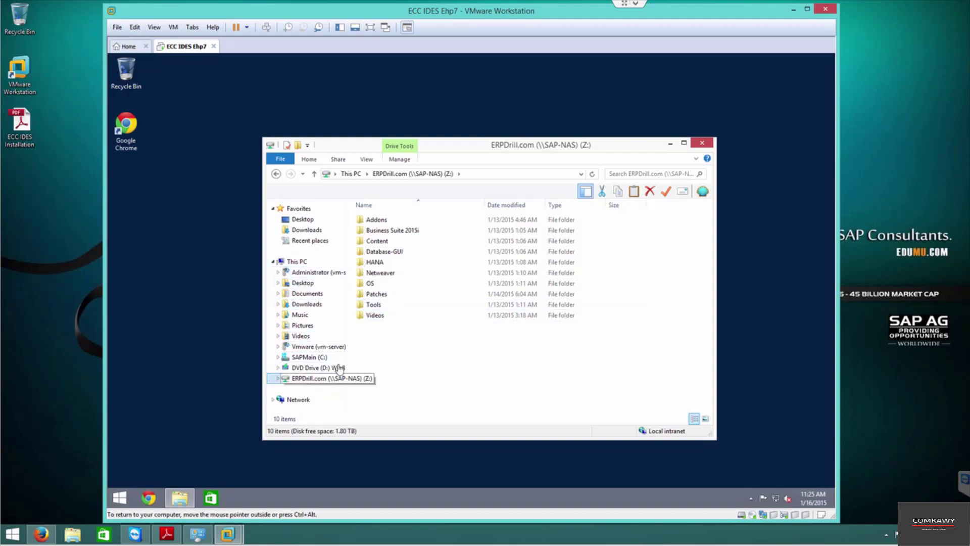
pyautogui.moveTo(412, 251)
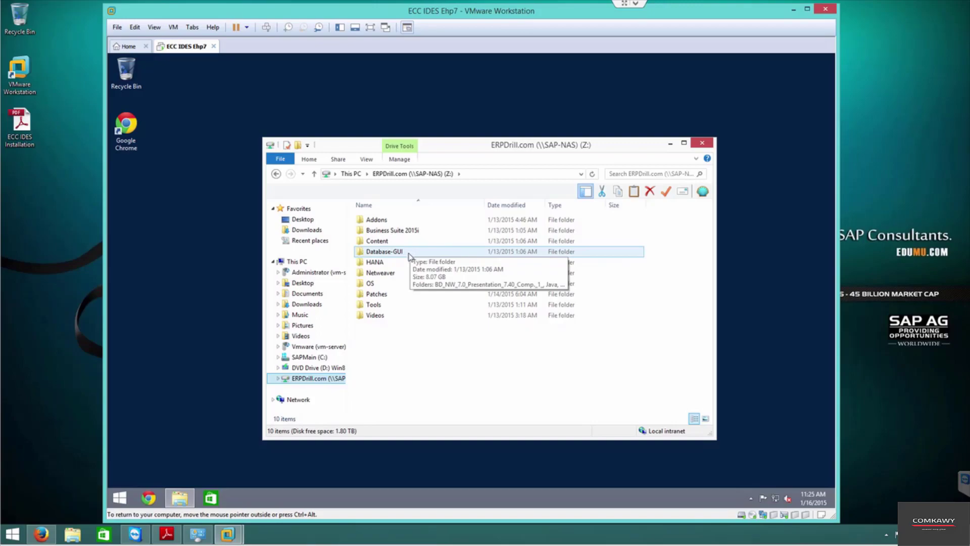
# In Database-GUI, extract the presentation 7.40 archive in place.
pyautogui.doubleClick(410, 252)
pyautogui.click(402, 223)
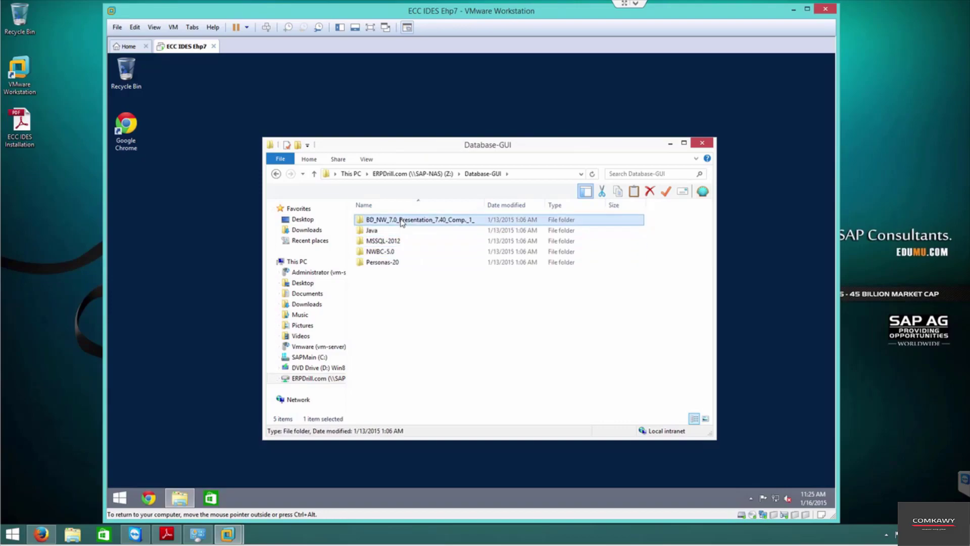
pyautogui.rightClick(397, 220)
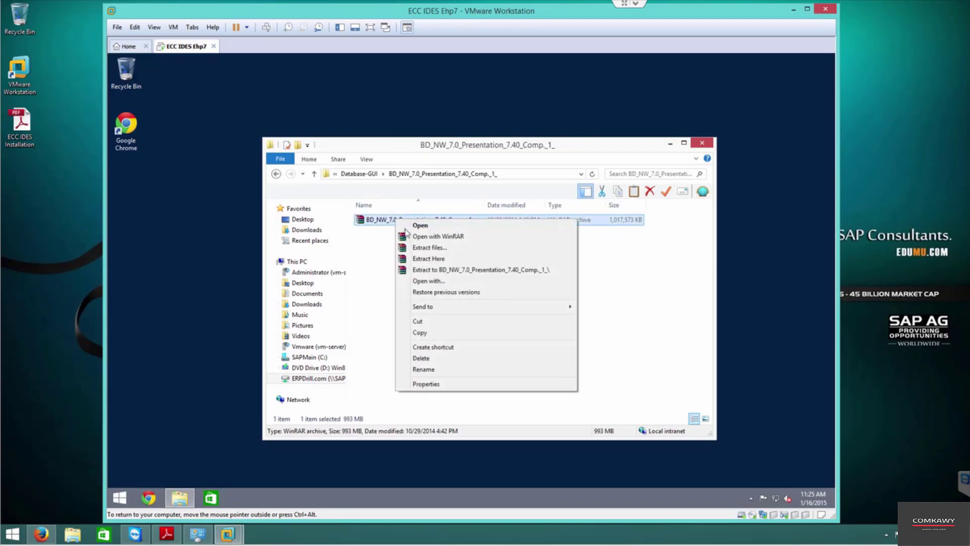
pyautogui.click(428, 259)
pyautogui.click(360, 173)
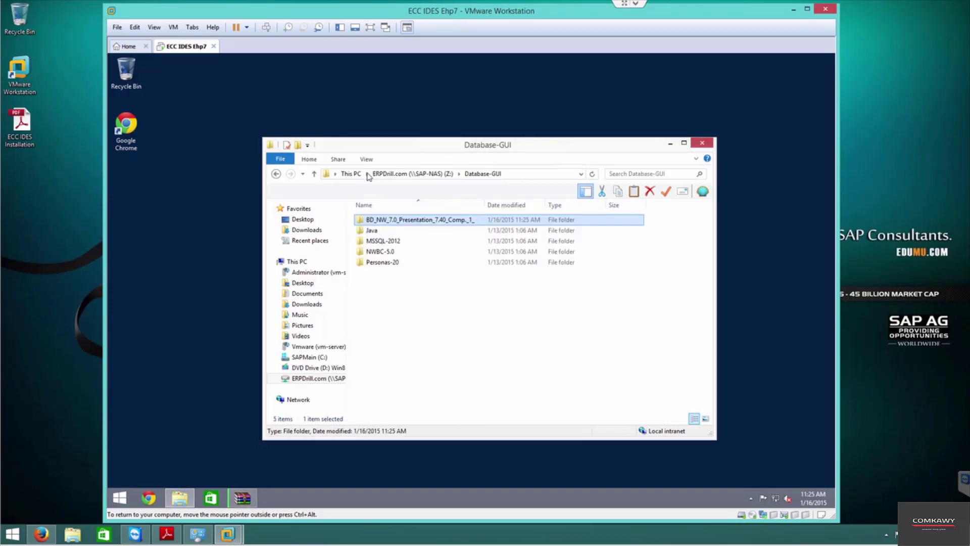
# Extract the NWBC-5.0 archive in place within its folder.
pyautogui.doubleClick(381, 252)
pyautogui.rightClick(384, 219)
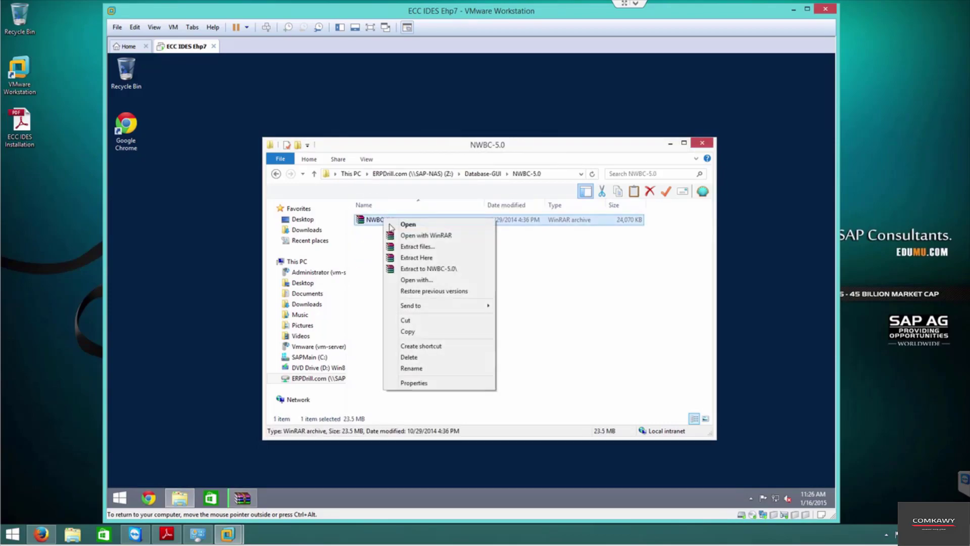
pyautogui.click(409, 258)
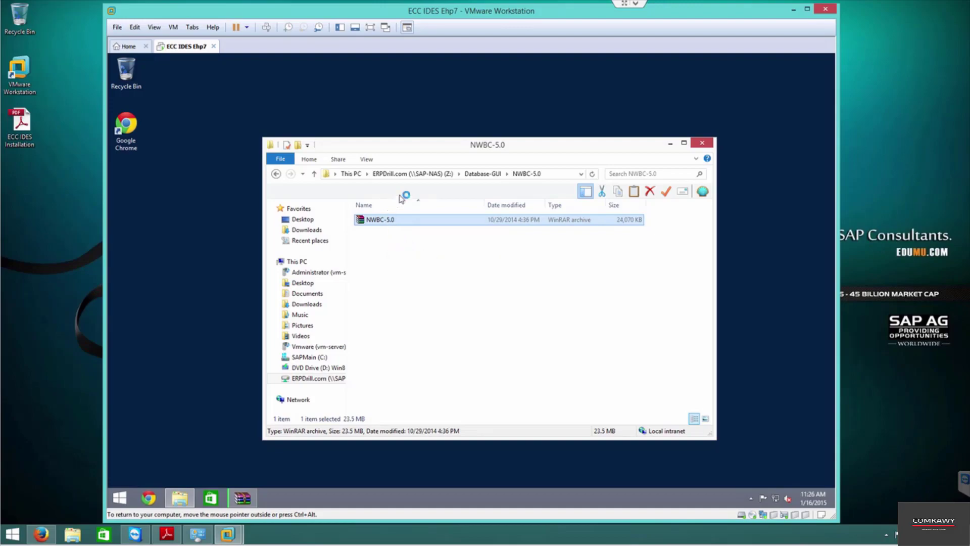
pyautogui.click(479, 174)
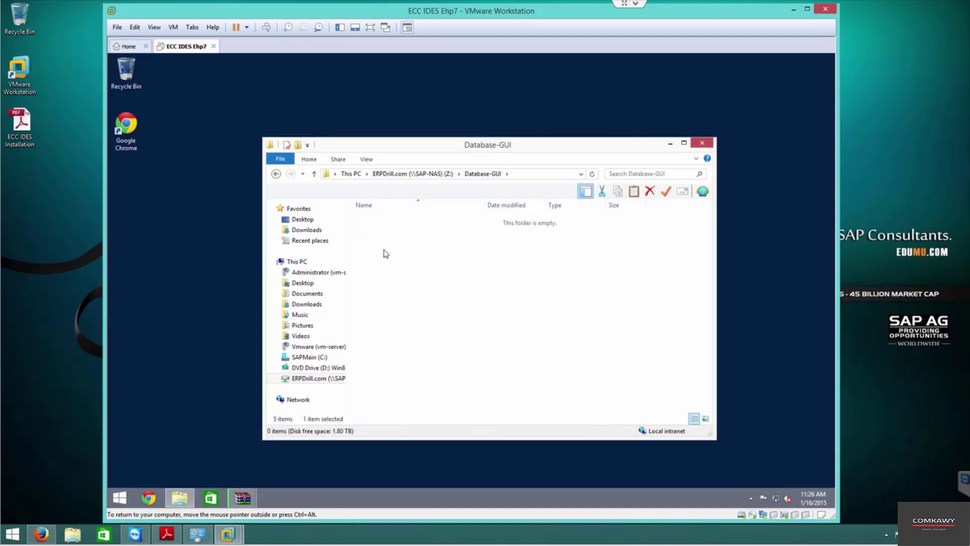
# Extract the Personas-20 archive in place and return to Database-GUI.
pyautogui.doubleClick(386, 223)
pyautogui.rightClick(384, 220)
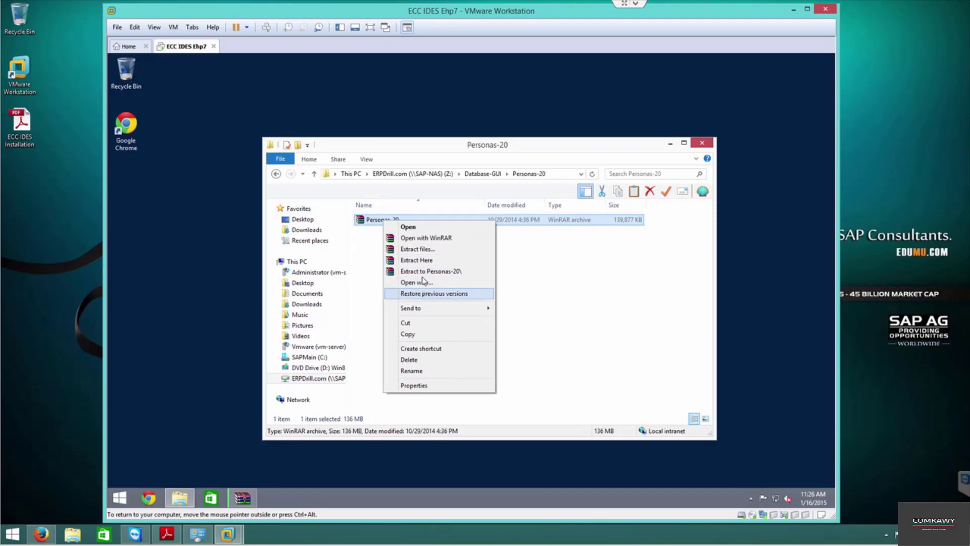
pyautogui.click(429, 259)
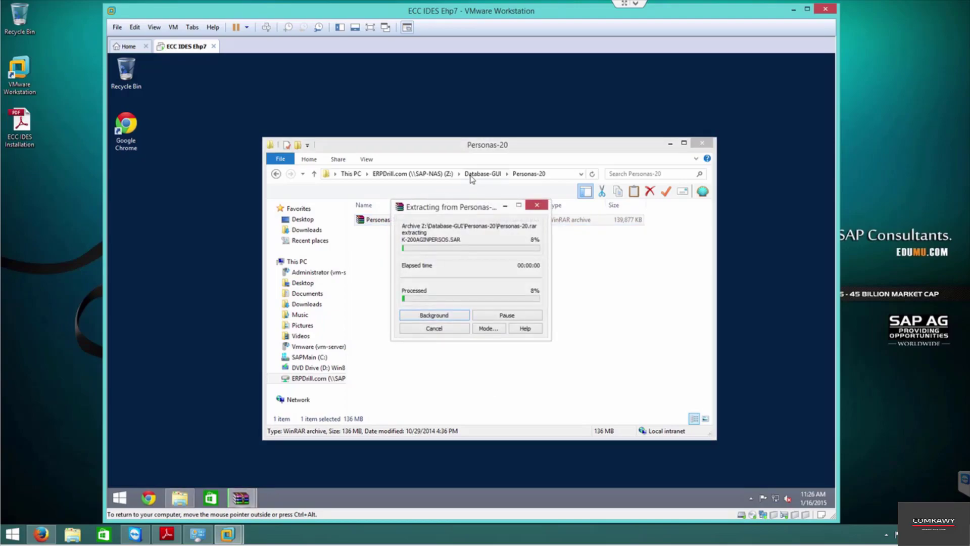
pyautogui.click(470, 176)
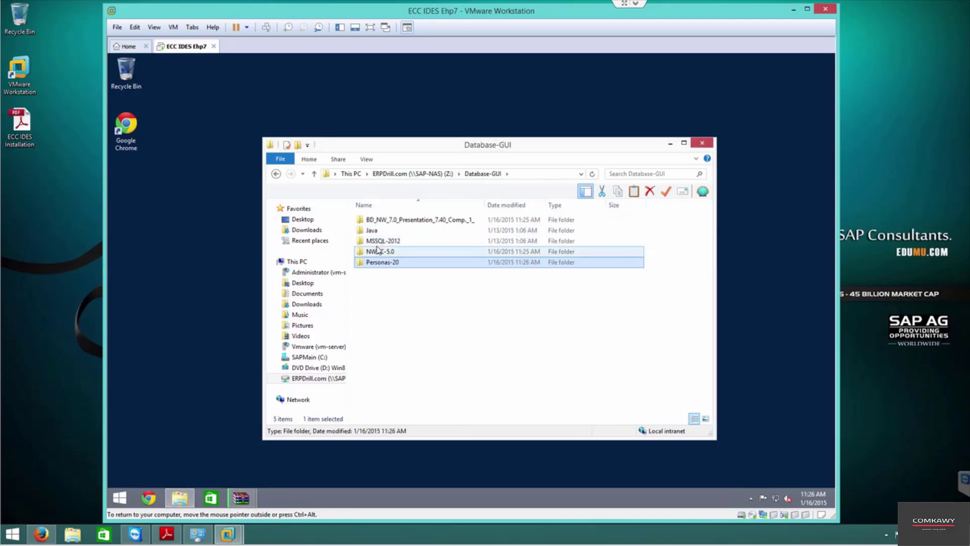
# Extract MSSQL-2012.part1 with WinRAR into a new MSSQL-2012 folder, running in the background.
pyautogui.doubleClick(384, 241)
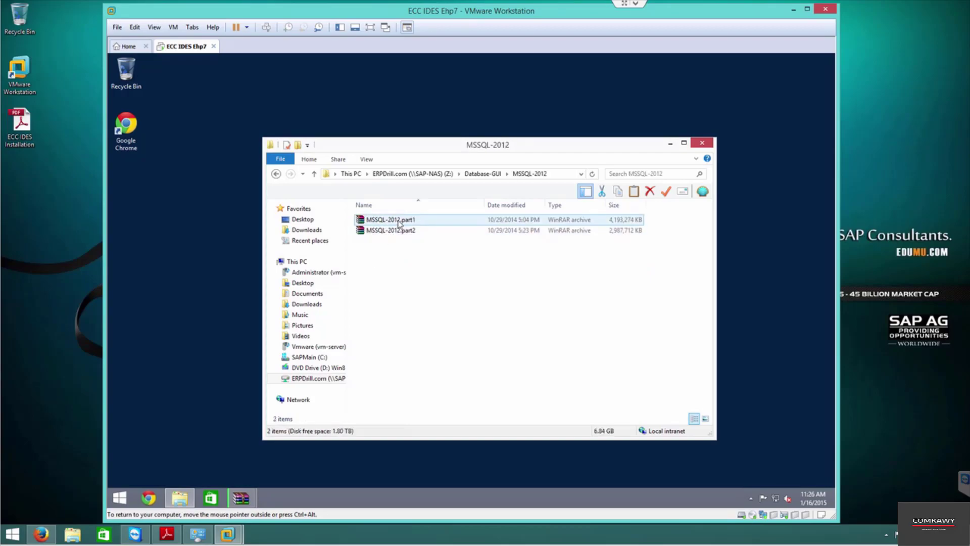
pyautogui.click(401, 221)
pyautogui.press('Return')
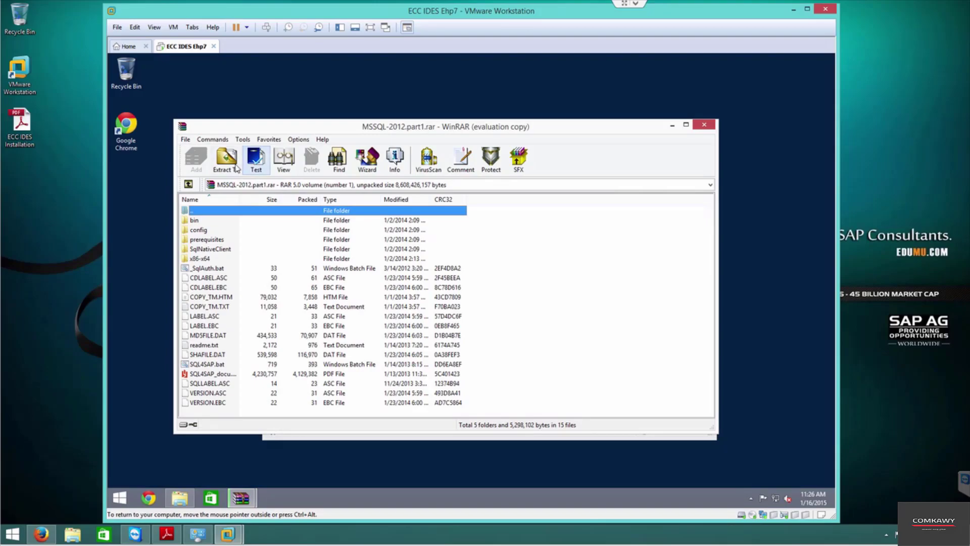
pyautogui.click(227, 161)
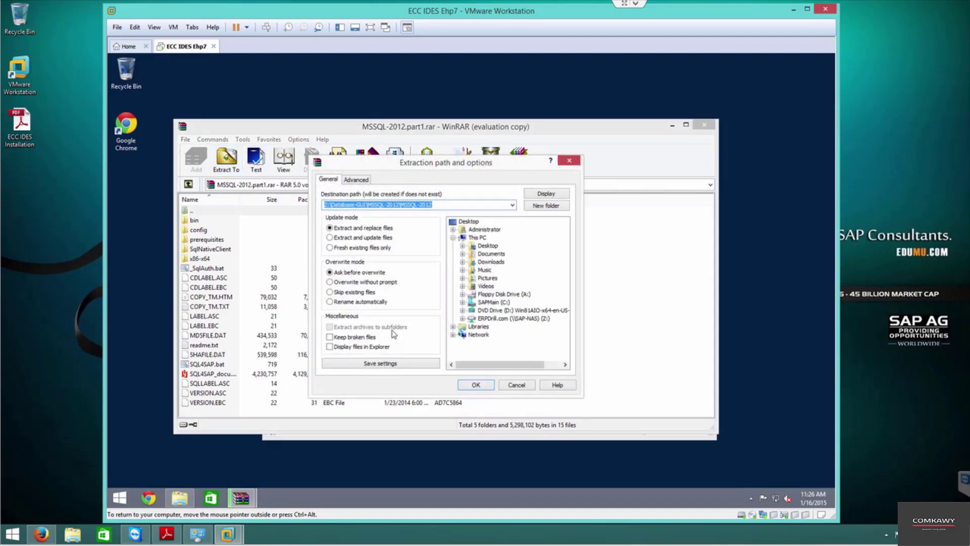
pyautogui.click(474, 385)
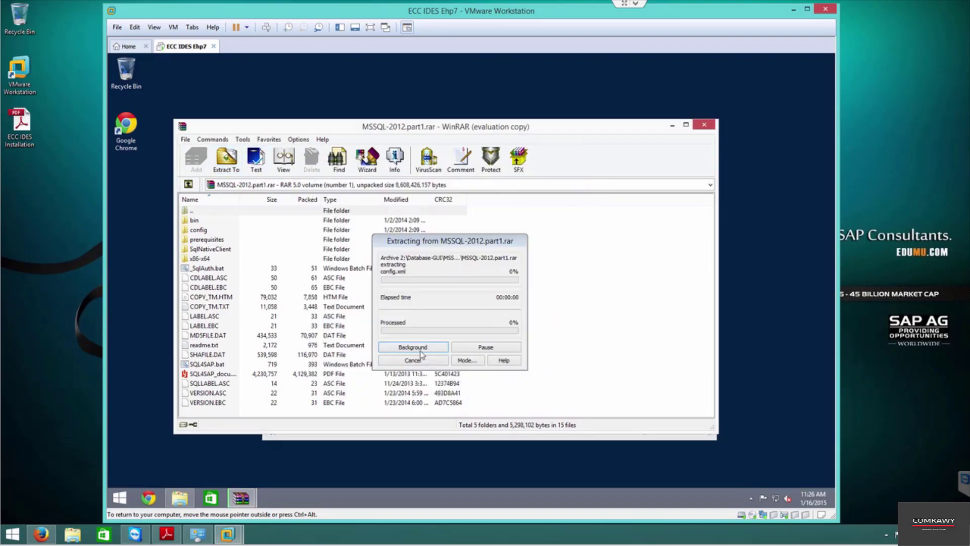
pyautogui.click(413, 348)
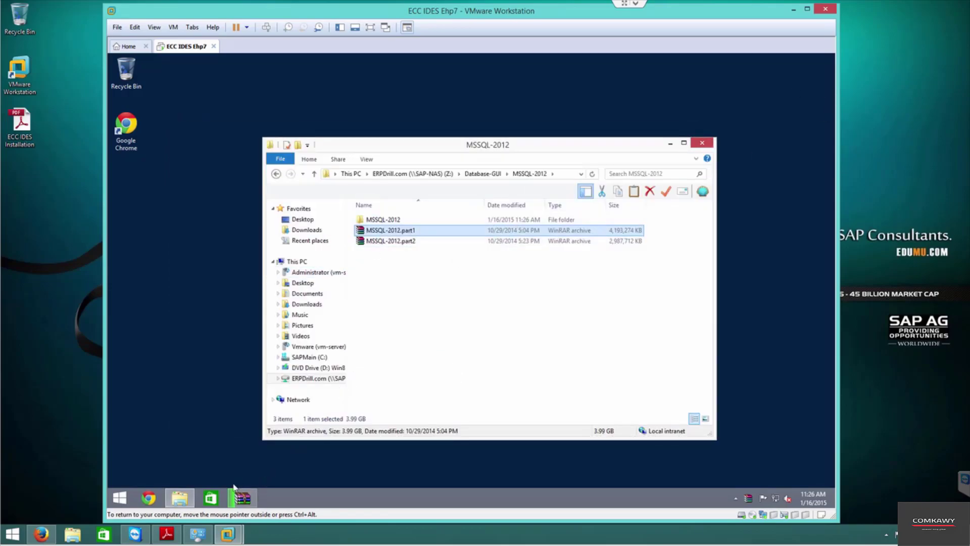
# Check the presentation extraction progress, move it aside, and return to Database-GUI.
pyautogui.click(243, 498)
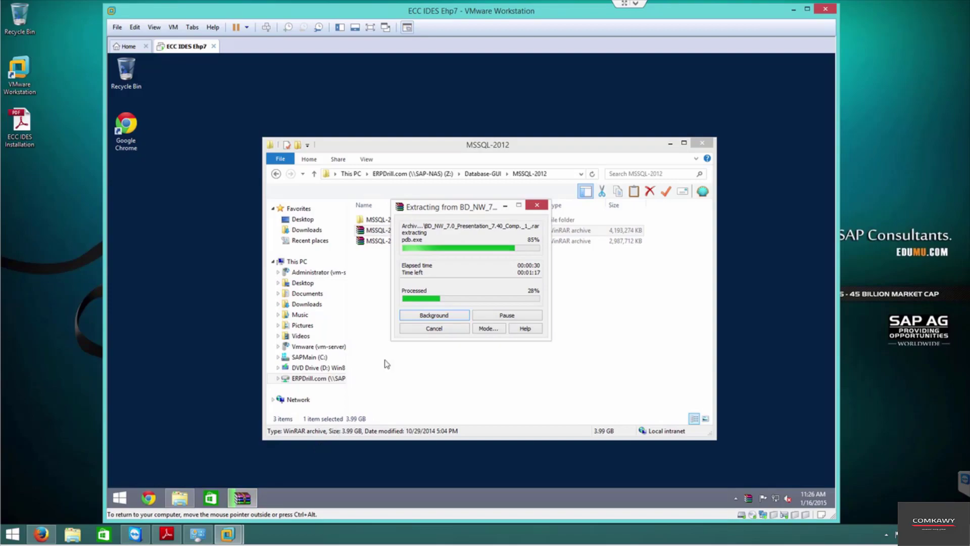
pyautogui.moveTo(439, 210); pyautogui.dragTo(298, 143)
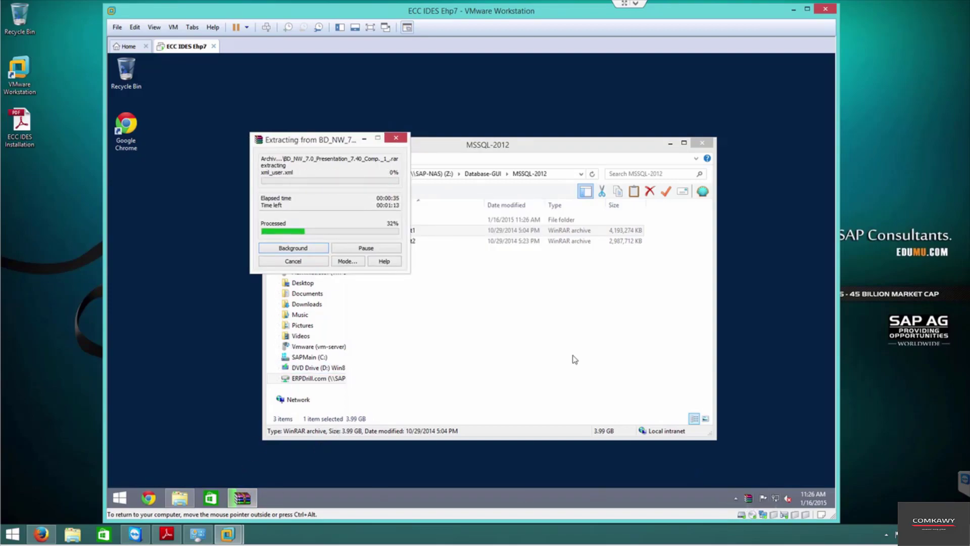
pyautogui.click(515, 335)
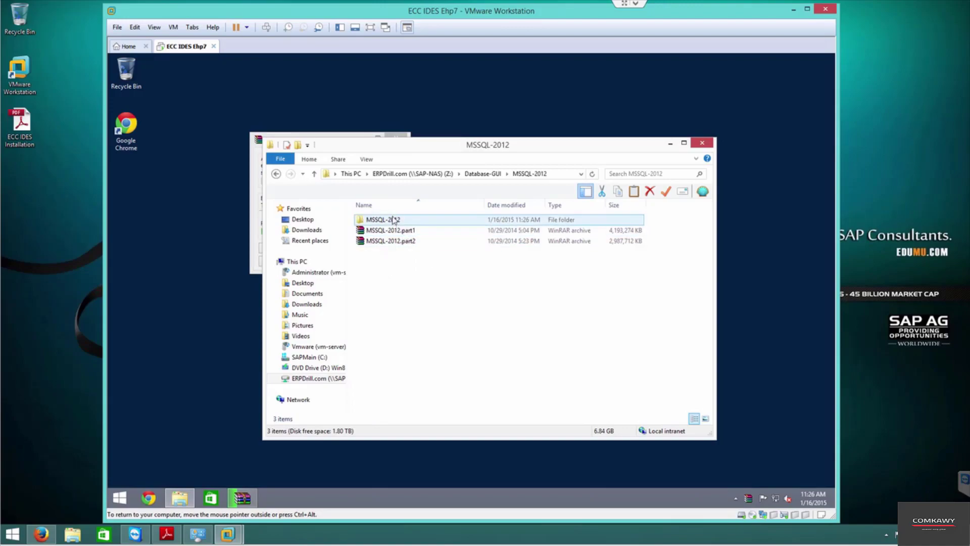
pyautogui.click(484, 175)
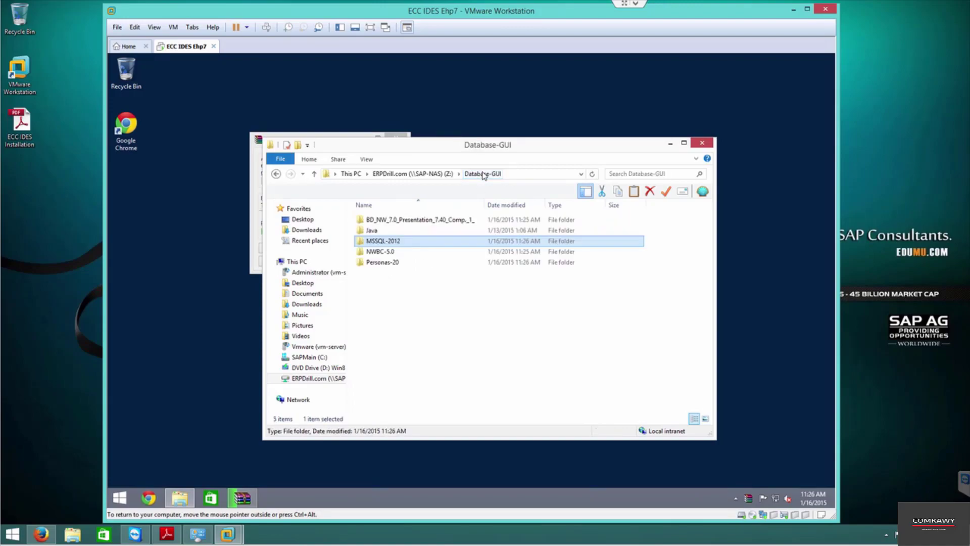
# Run the xNWBC installer to install SAP NetWeaver Business Client 5.0 into the default directory.
pyautogui.doubleClick(393, 251)
pyautogui.doubleClick(384, 336)
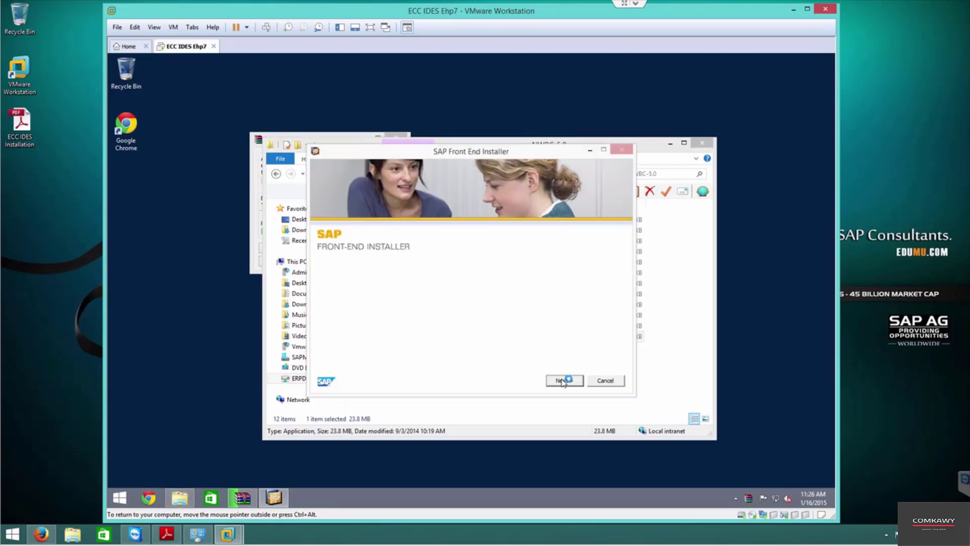
pyautogui.click(562, 381)
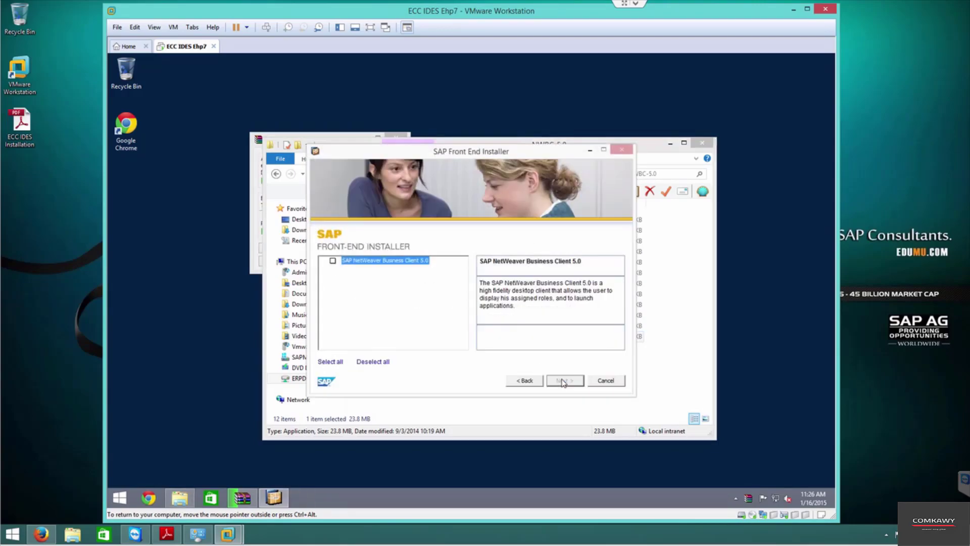
pyautogui.click(333, 261)
pyautogui.click(569, 382)
pyautogui.click(571, 383)
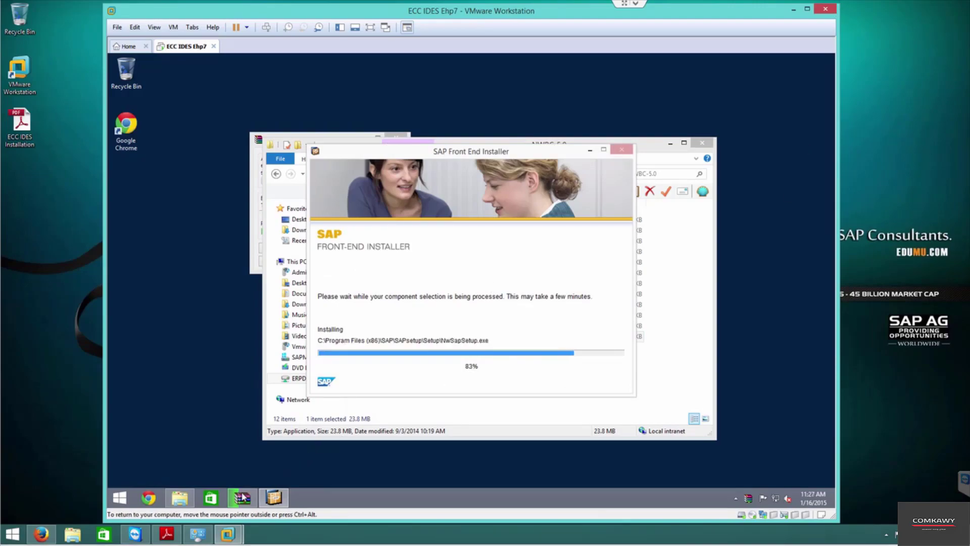
pyautogui.moveTo(242, 497)
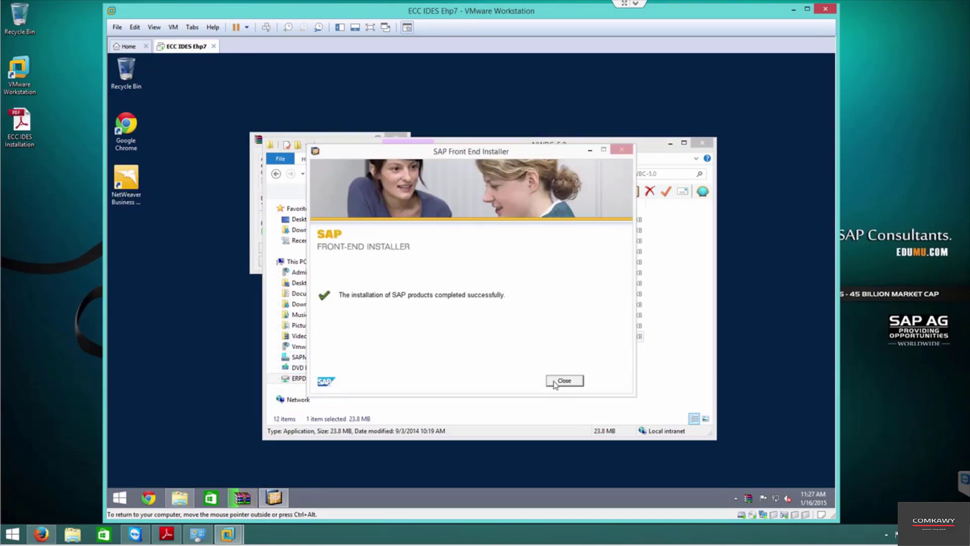
pyautogui.click(564, 381)
# Launch NetWeaver Business Client from the desktop, dismiss the SAP GUI notice, and close it.
pyautogui.doubleClick(141, 191)
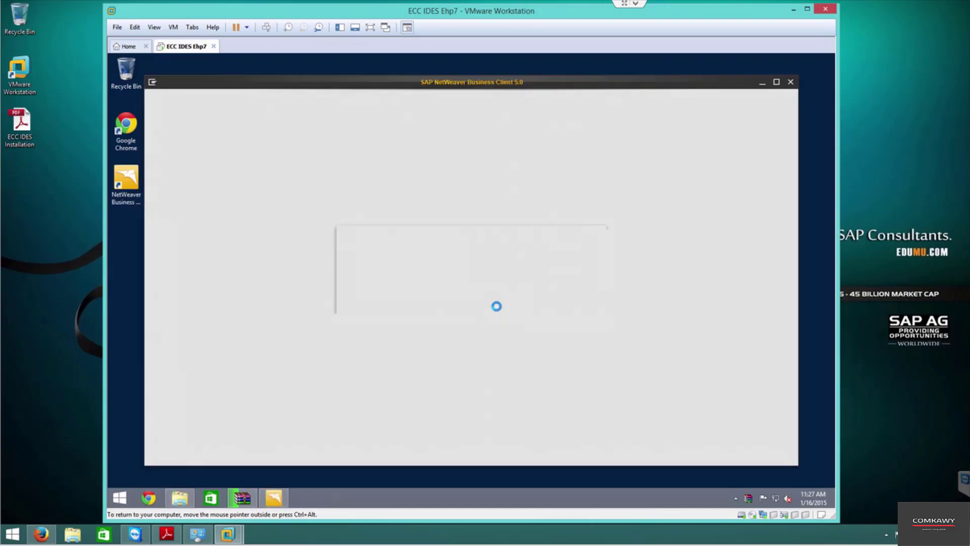
pyautogui.press('Return')
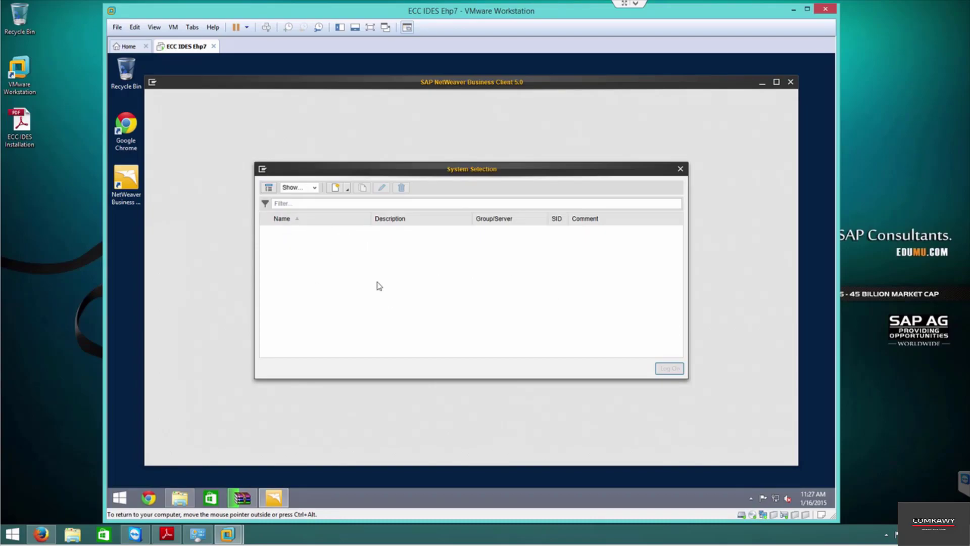
pyautogui.click(681, 168)
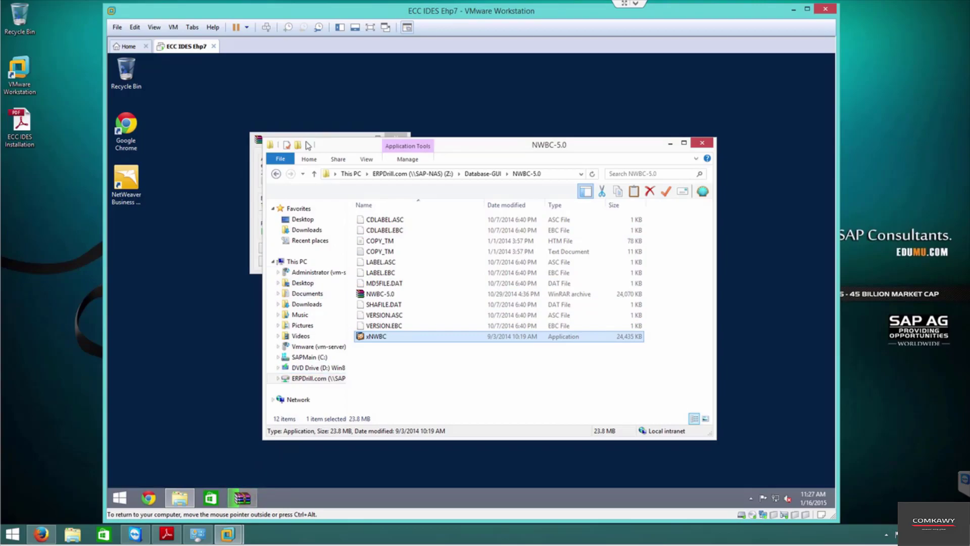
# Check the presentation archive's extraction progress and bring Database-GUI back to the front.
pyautogui.click(255, 197)
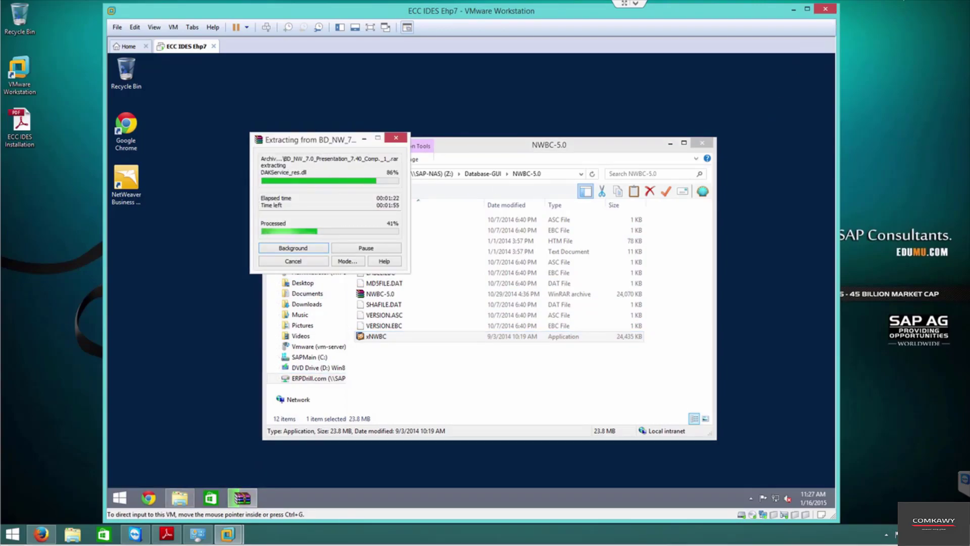
pyautogui.click(255, 246)
pyautogui.click(370, 501)
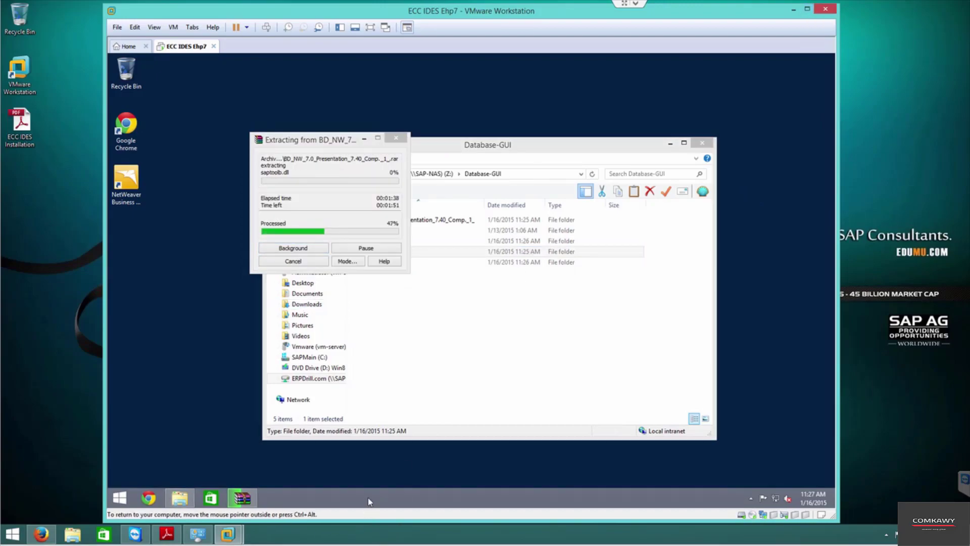
pyautogui.click(421, 374)
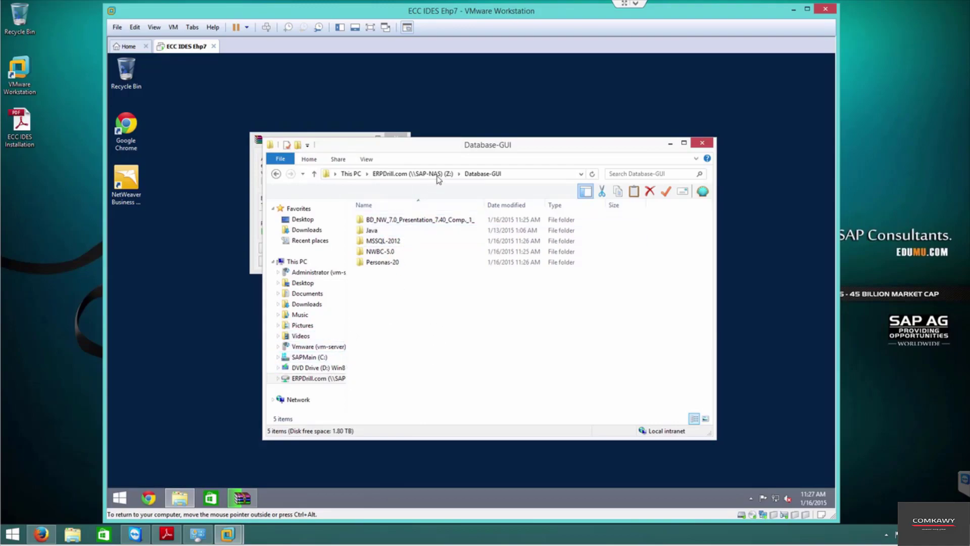
# Browse to Business Suite 2015i > ECC-IDES-EHP7 and preview the first archive part in WinRAR.
pyautogui.click(411, 174)
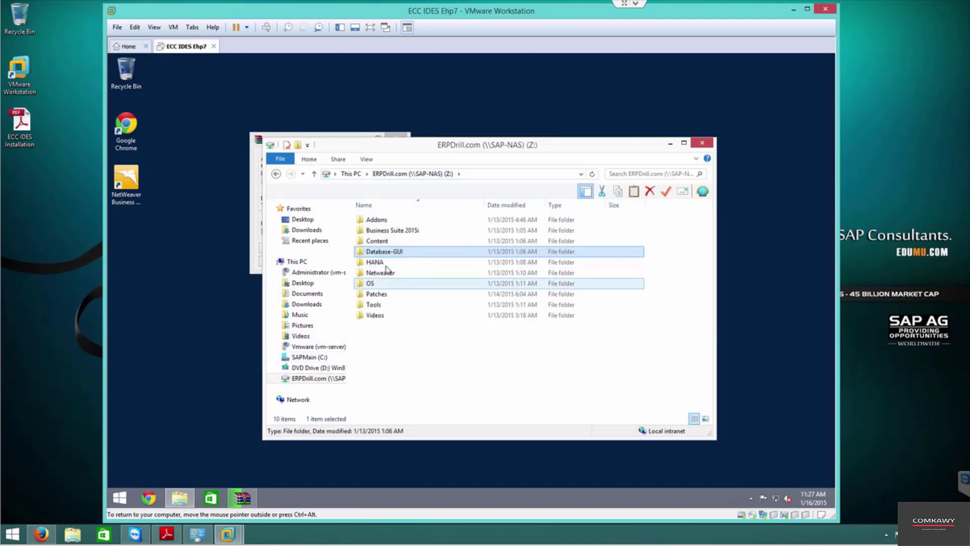
pyautogui.doubleClick(392, 230)
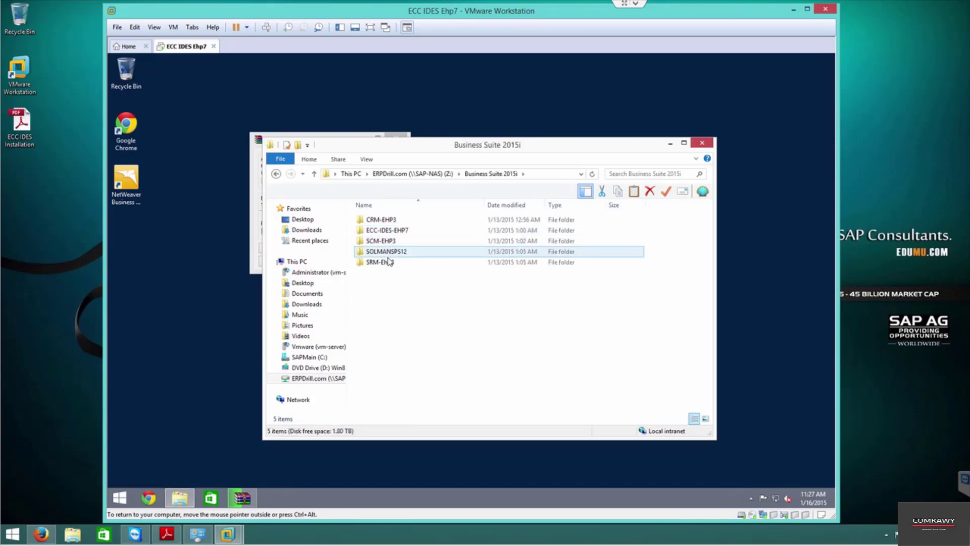
pyautogui.click(395, 233)
pyautogui.doubleClick(394, 233)
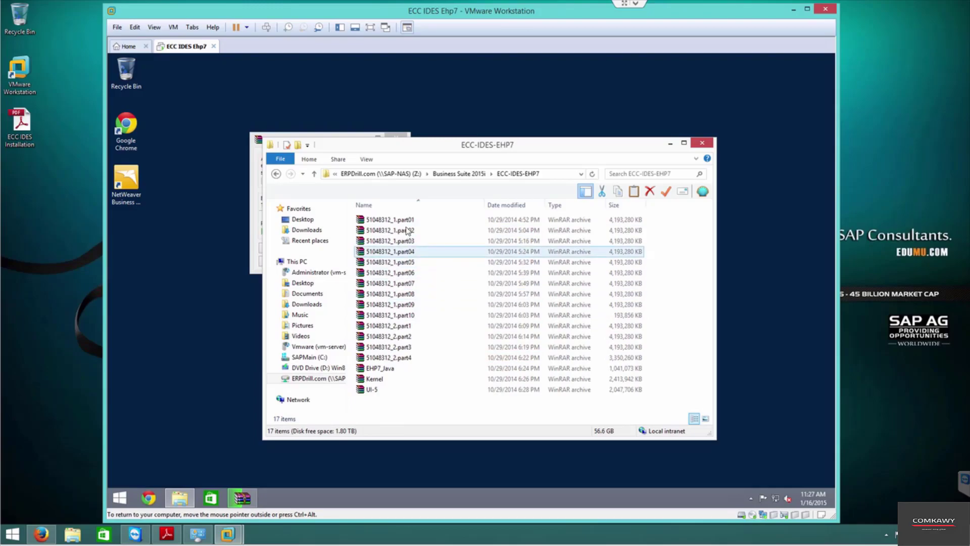
pyautogui.click(404, 220)
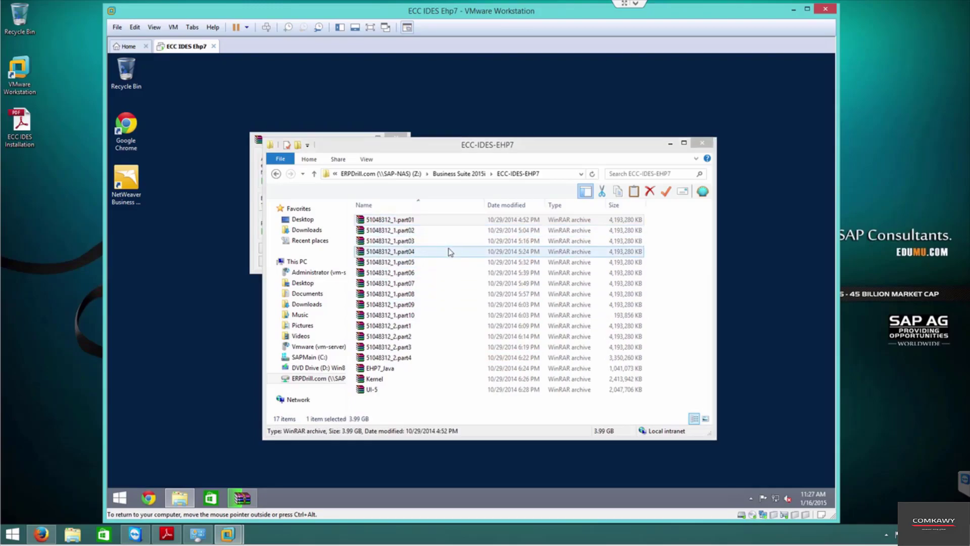
pyautogui.press('Return')
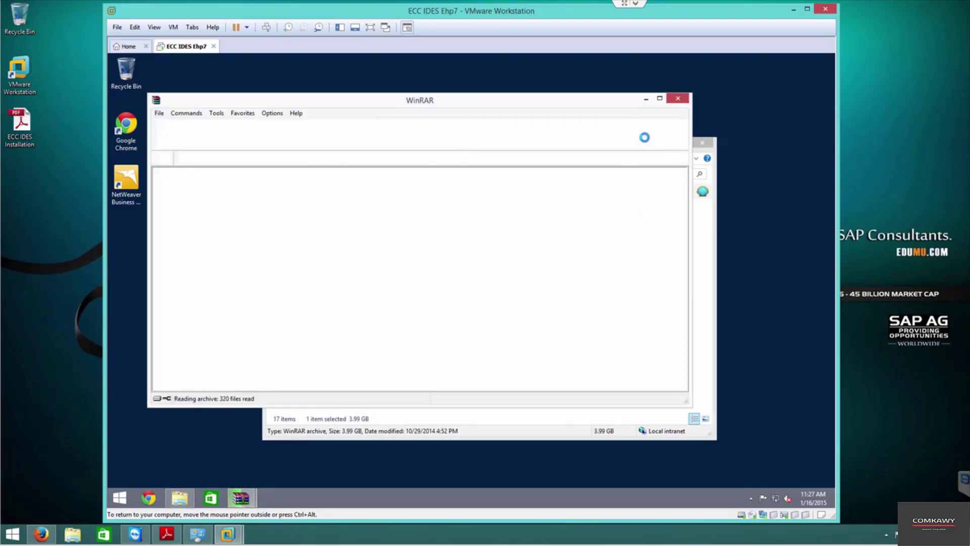
pyautogui.click(686, 101)
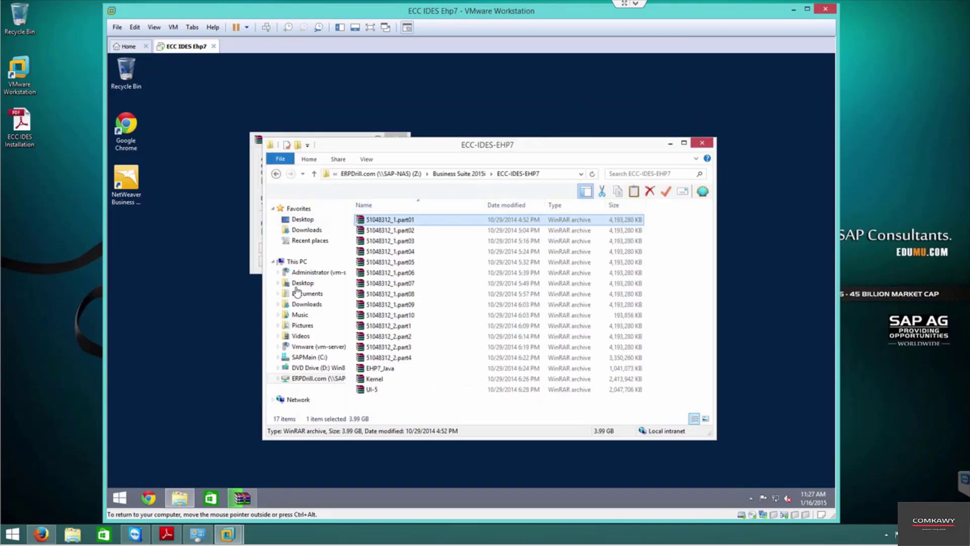
# Create a new folder named Media on the C: drive.
pyautogui.click(309, 357)
pyautogui.rightClick(392, 323)
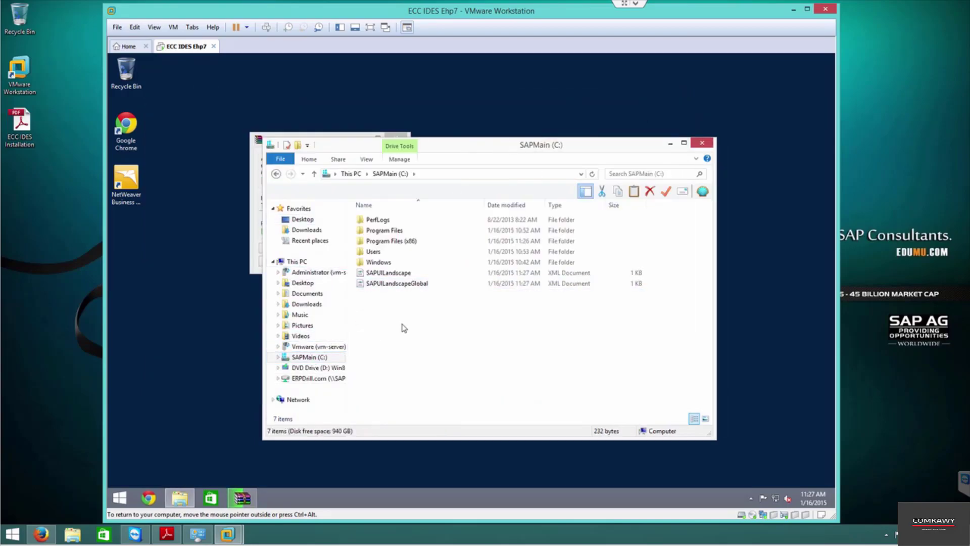
pyautogui.moveTo(447, 417)
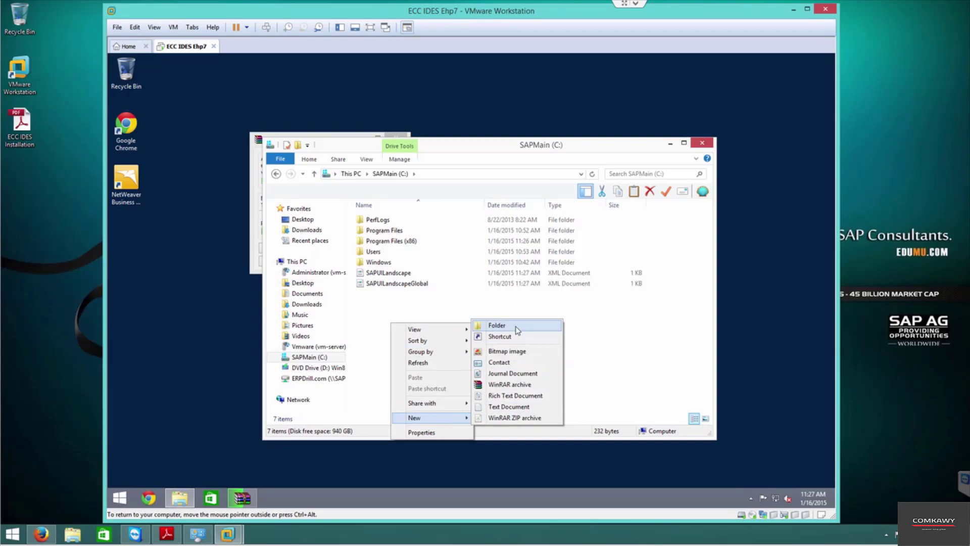
pyautogui.click(518, 328)
pyautogui.write('Media')
pyautogui.press('Return')
pyautogui.press('Return')
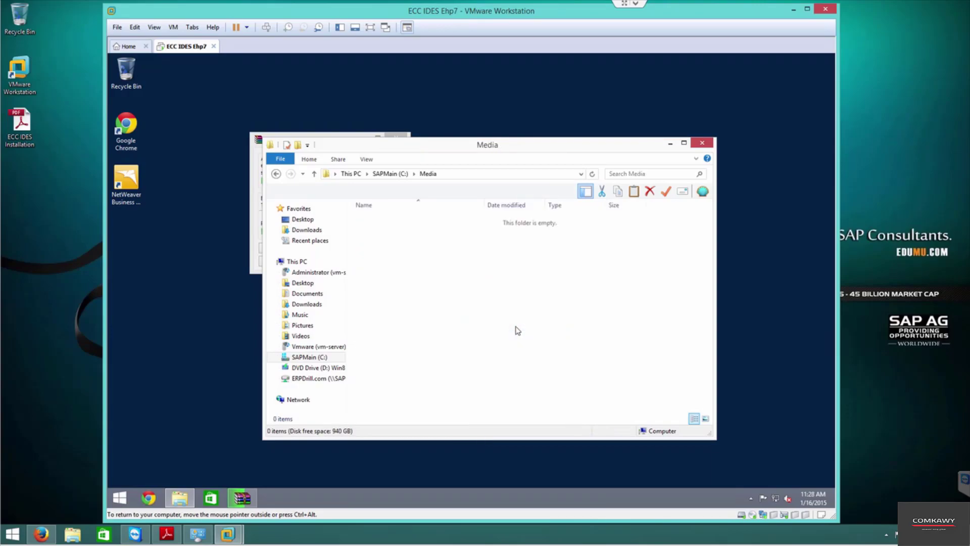
# Select the ECC-IDES-EHP7 folder in Z:\Business Suite 2015i for copying, then go to C:.
pyautogui.click(321, 380)
pyautogui.doubleClick(384, 230)
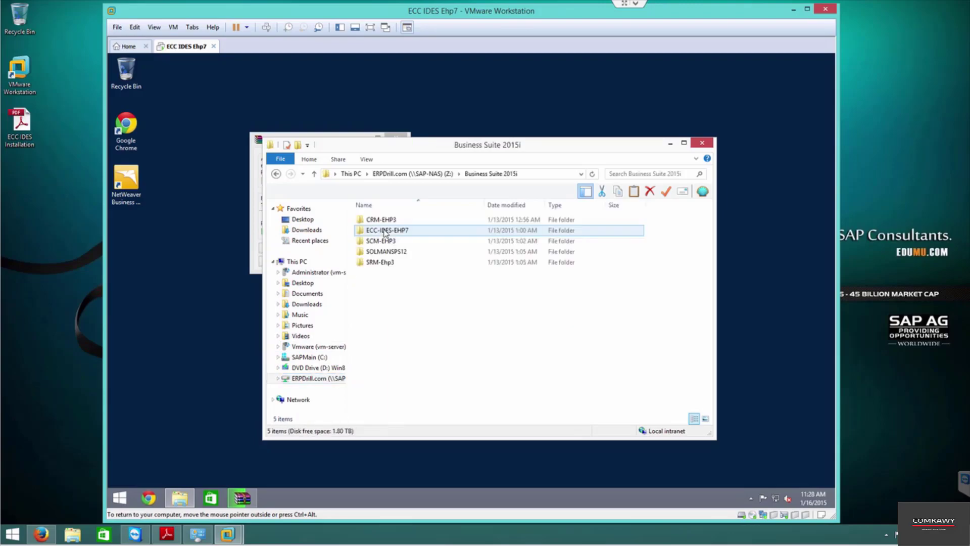
pyautogui.click(386, 232)
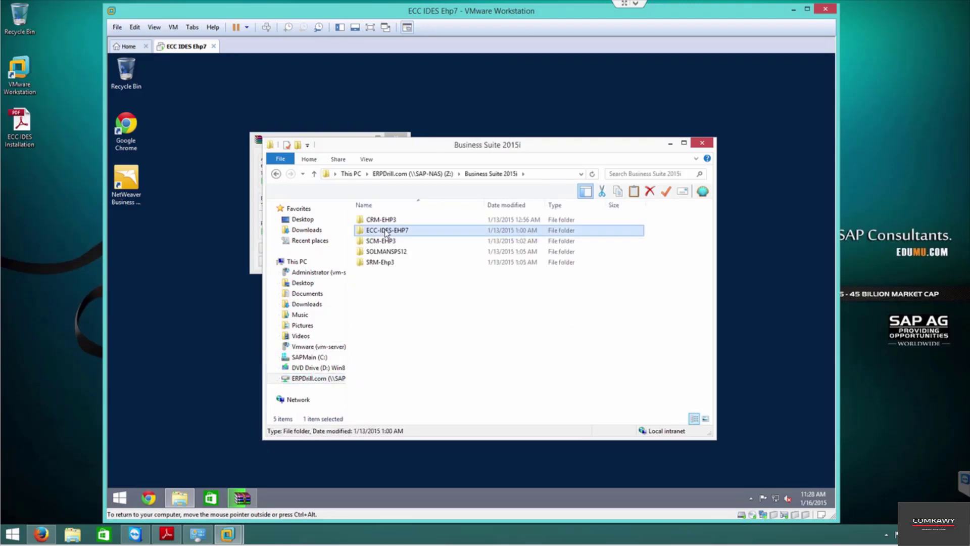
pyautogui.click(310, 358)
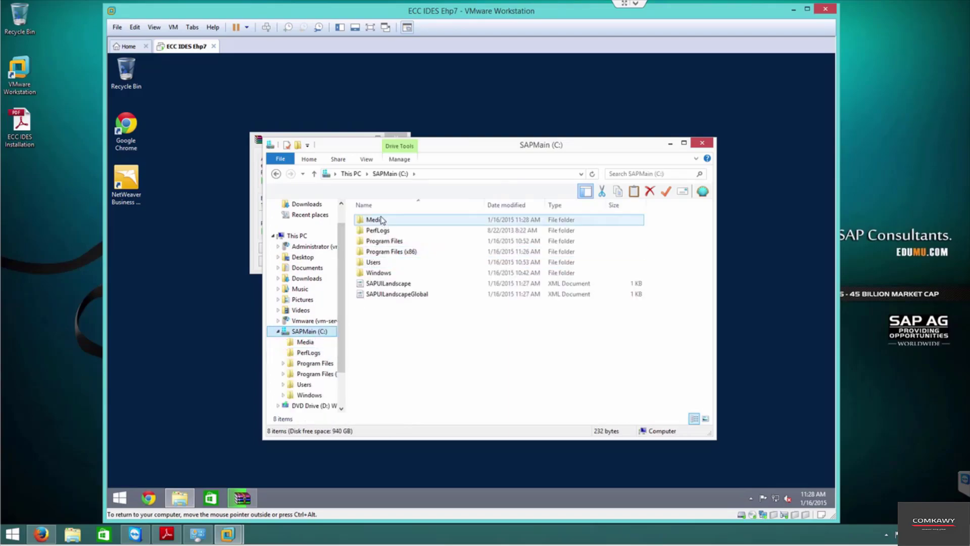
# Paste ECC-IDES-EHP7 into C:\Media and follow the detailed copy progress until it finishes.
pyautogui.doubleClick(376, 221)
pyautogui.rightClick(415, 255)
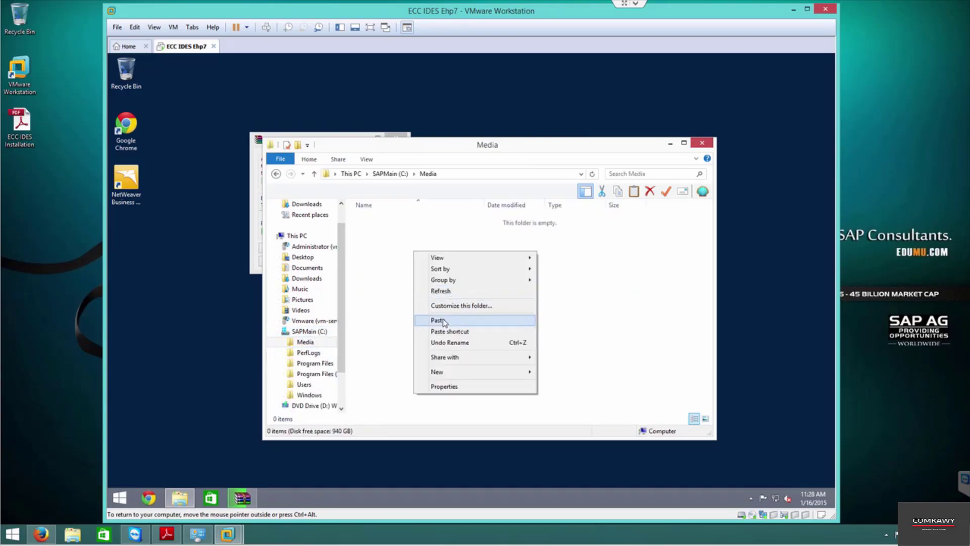
pyautogui.click(445, 322)
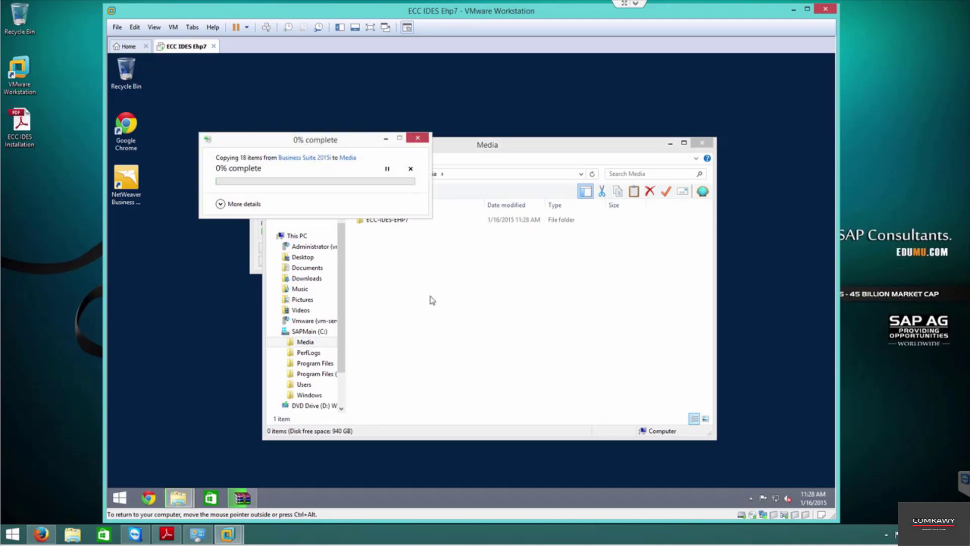
pyautogui.click(223, 205)
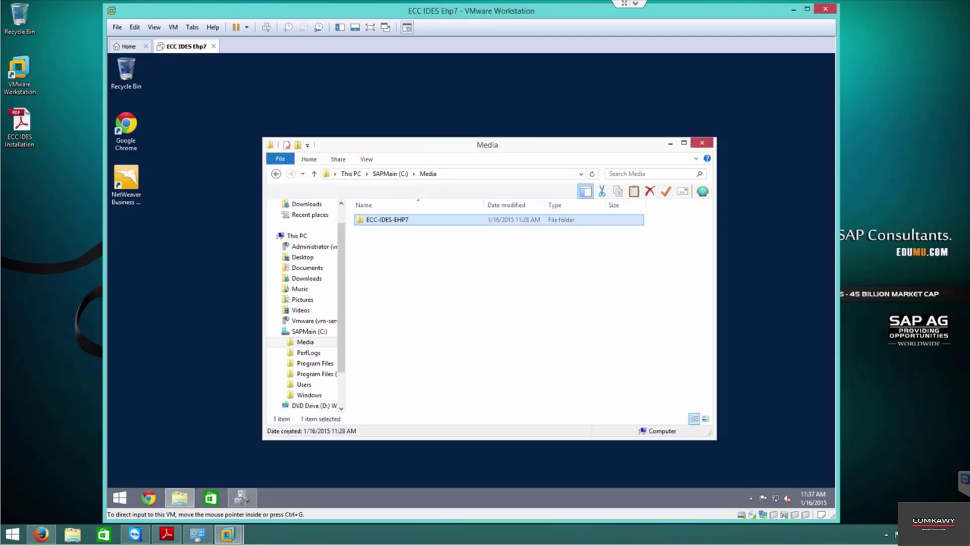
pyautogui.press('super+c')
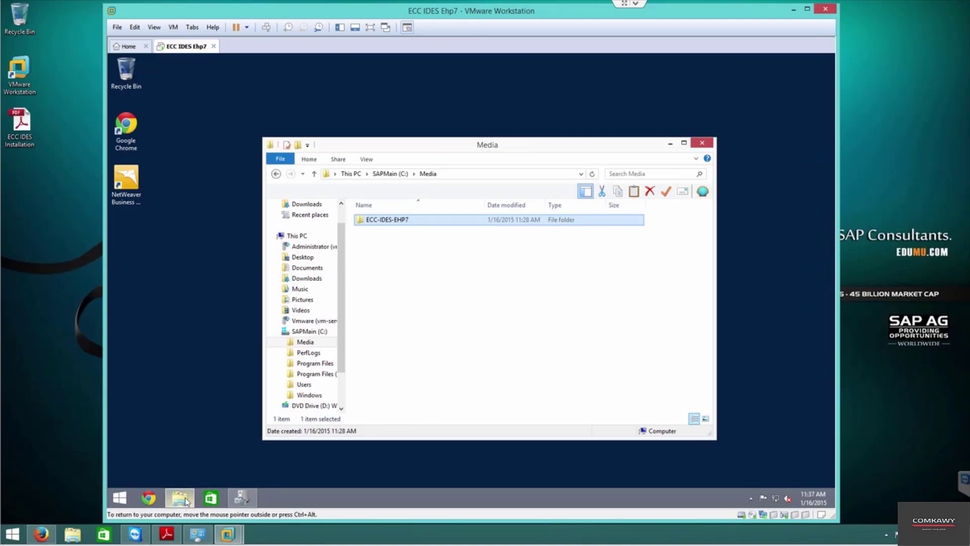
# Launch SetupAll from Z:\Database-GUI presentation PRES1\GUI\WINDOWS\WIN32, then return to C:\Media.
pyautogui.scroll(-2, 346, 400)
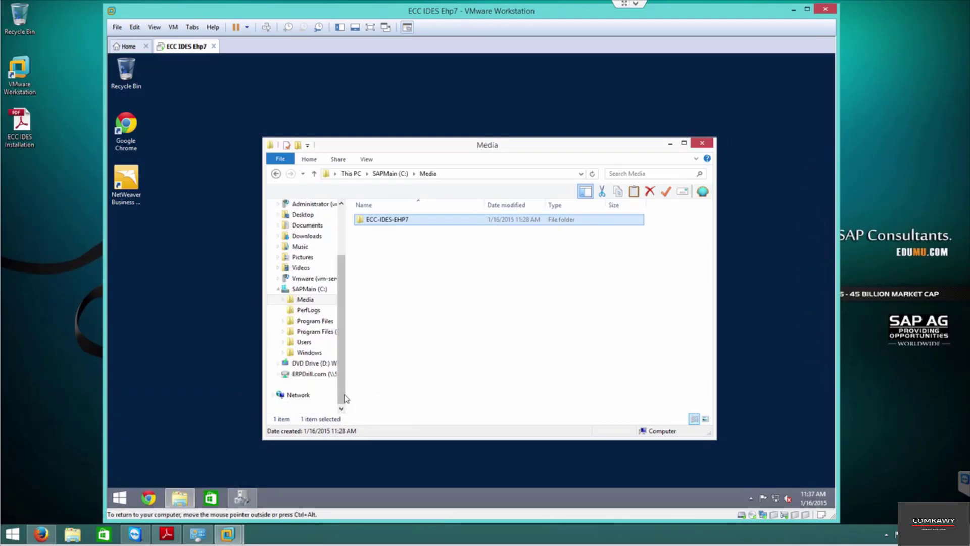
pyautogui.click(311, 373)
pyautogui.doubleClick(388, 251)
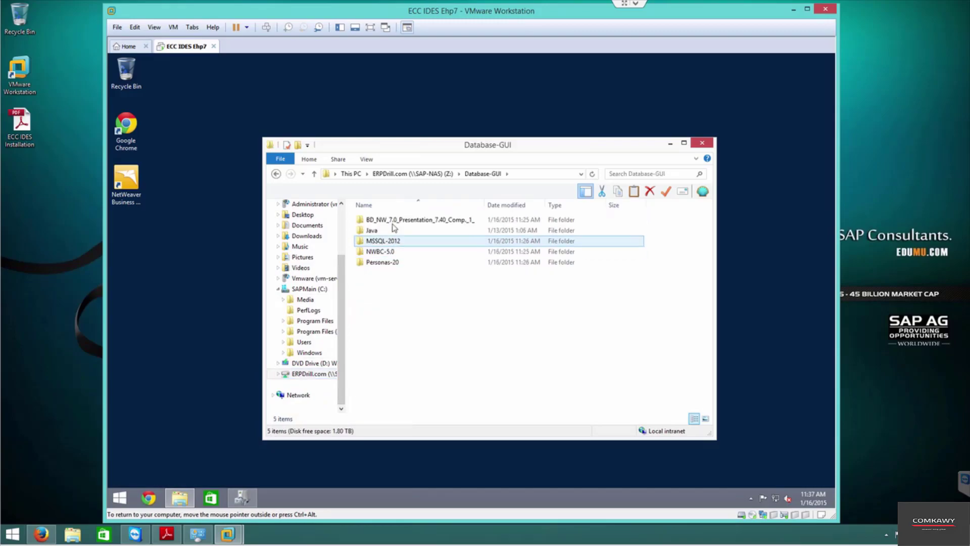
pyautogui.doubleClick(396, 220)
pyautogui.doubleClick(396, 221)
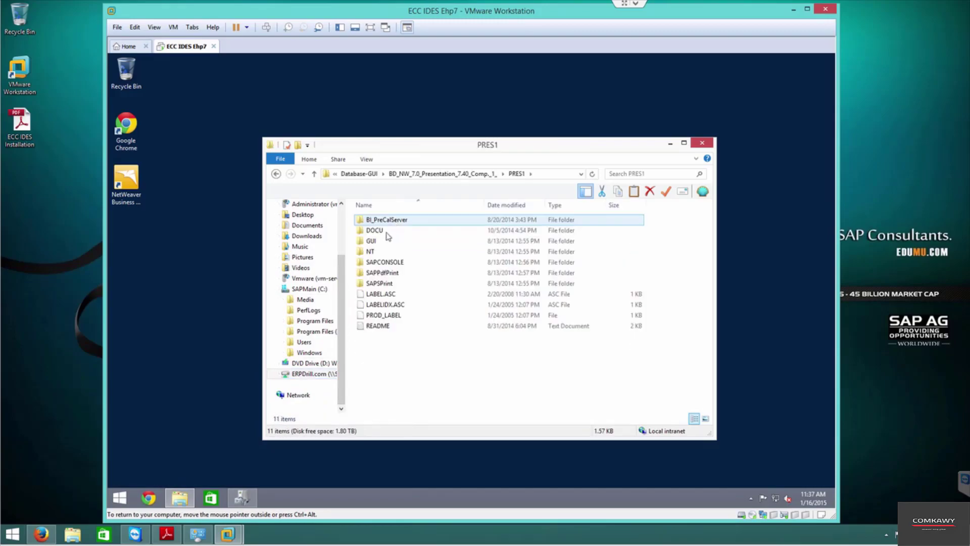
pyautogui.doubleClick(386, 239)
pyautogui.doubleClick(388, 221)
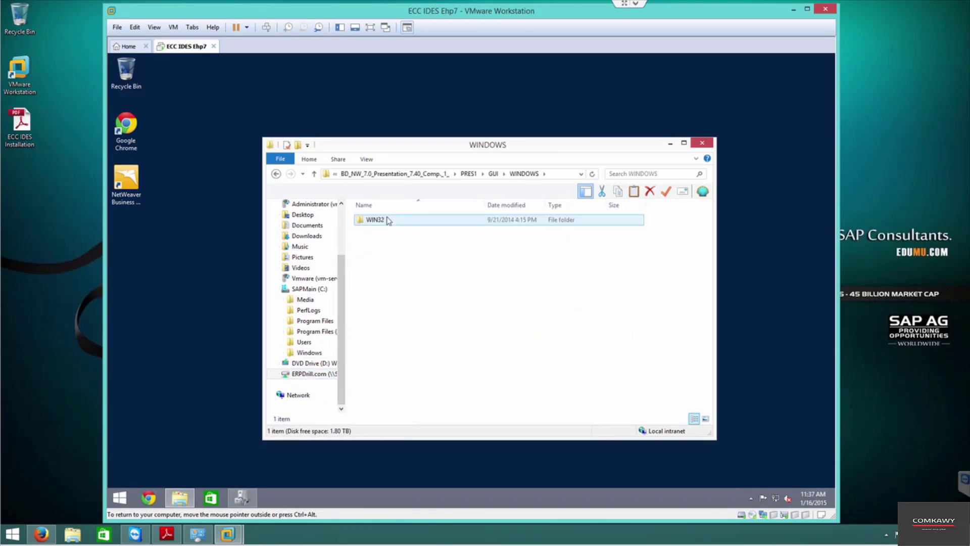
pyautogui.doubleClick(388, 220)
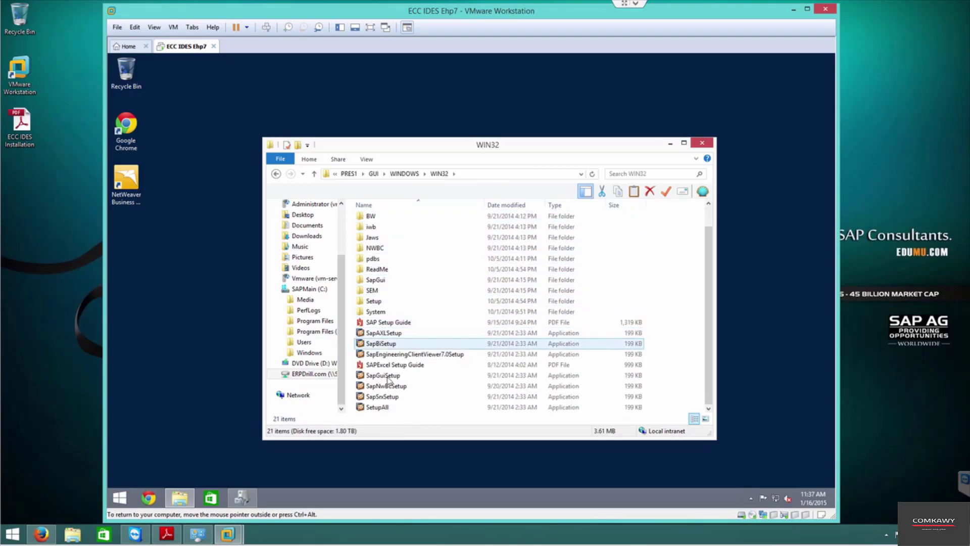
pyautogui.click(379, 408)
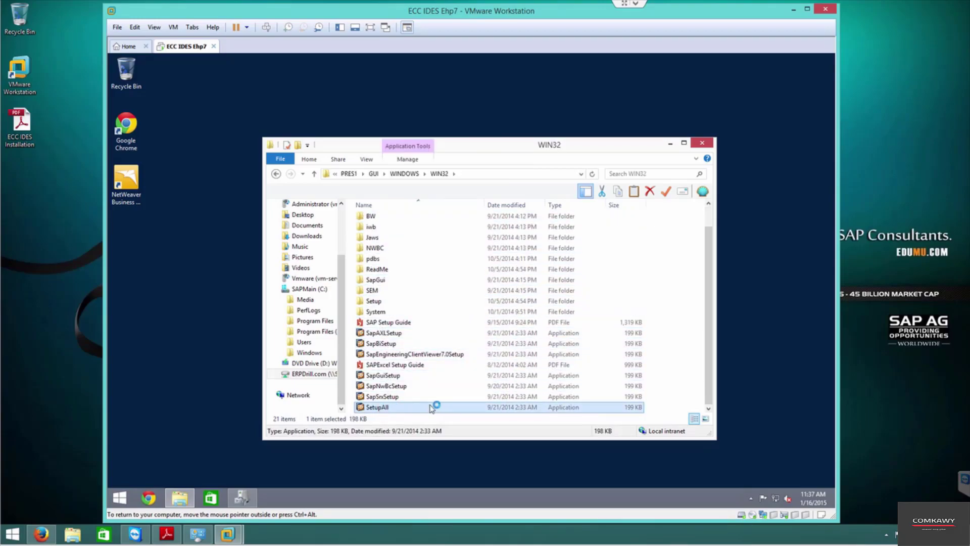
pyautogui.click(307, 300)
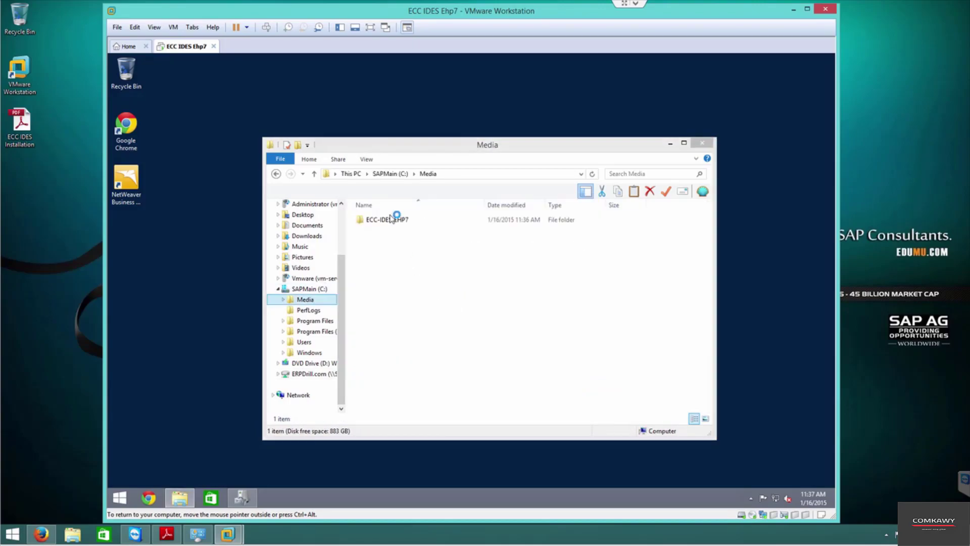
# In ECC-IDES-EHP7, extract the first archive part into its own 51048312_1 folder.
pyautogui.doubleClick(393, 218)
pyautogui.doubleClick(401, 220)
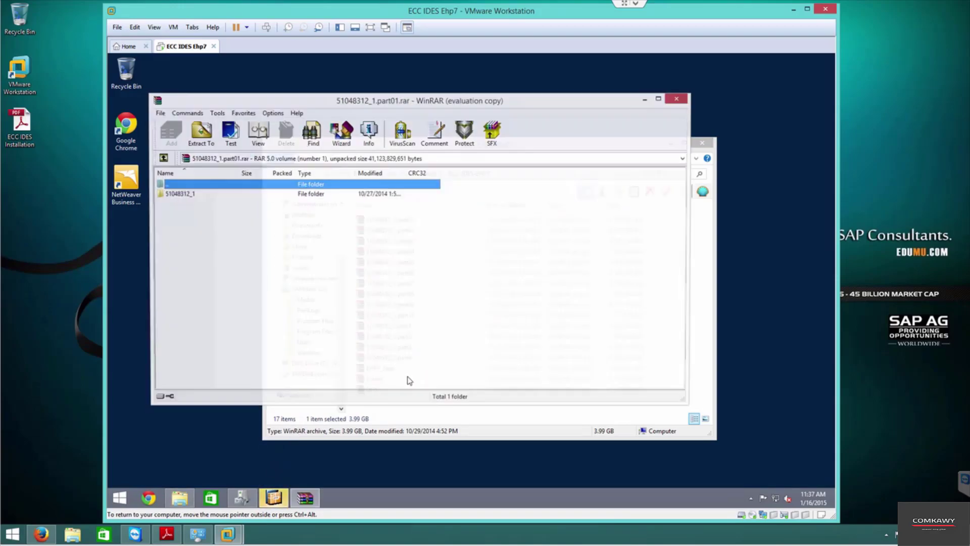
pyautogui.click(210, 141)
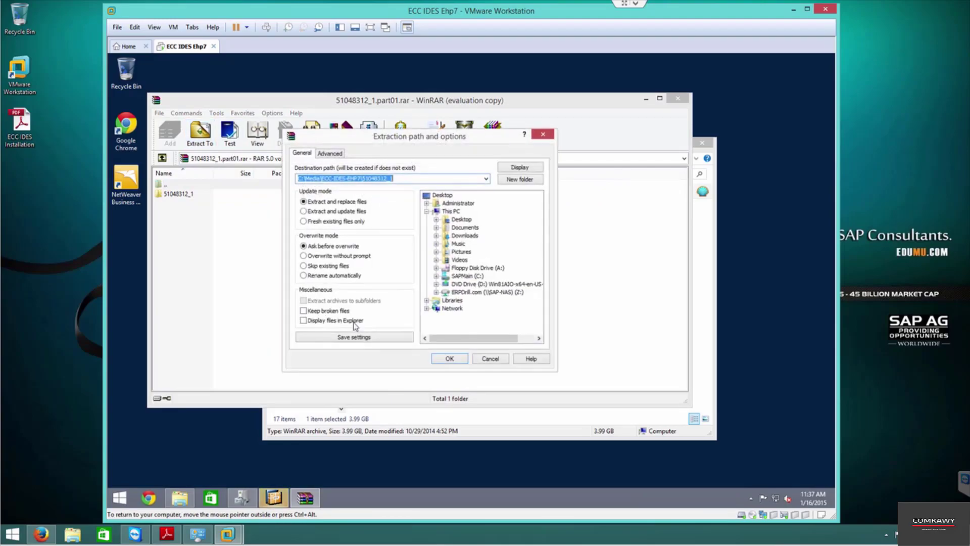
pyautogui.click(438, 358)
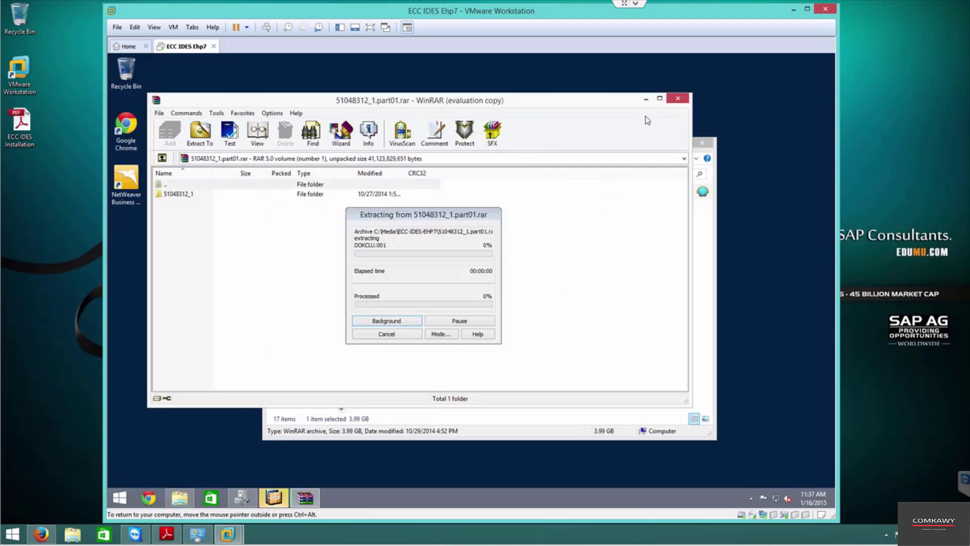
pyautogui.click(646, 99)
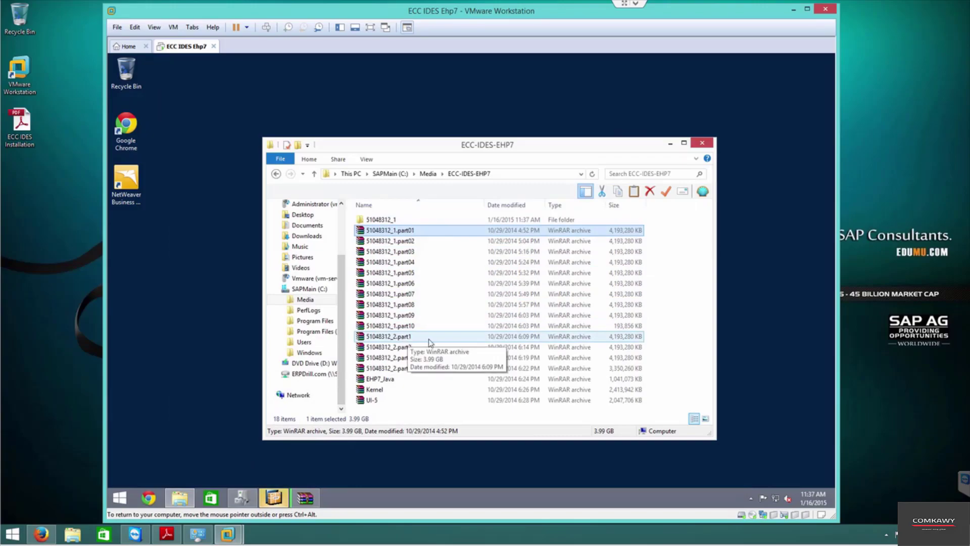
# Extract the 51048312_2.part1 archive into a 51048312_2 folder.
pyautogui.doubleClick(399, 337)
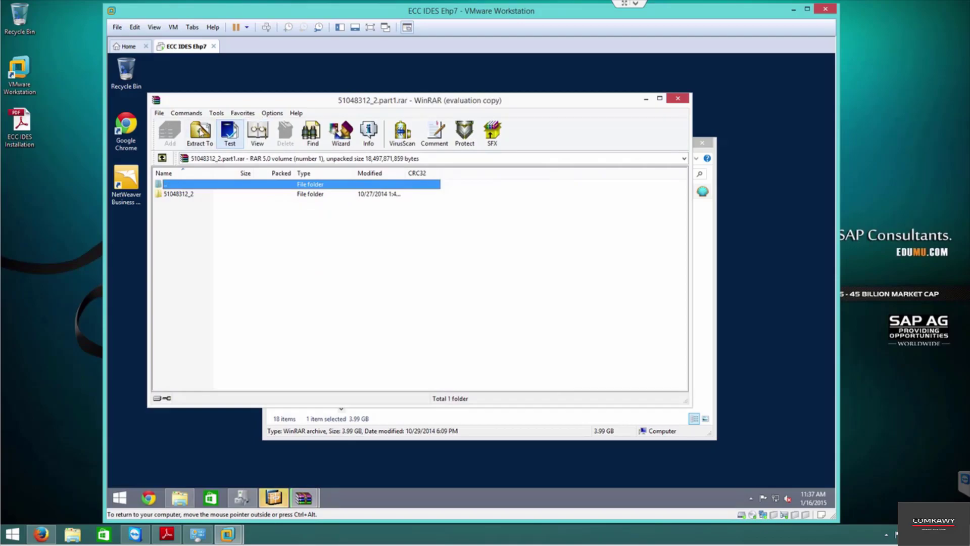
pyautogui.click(200, 132)
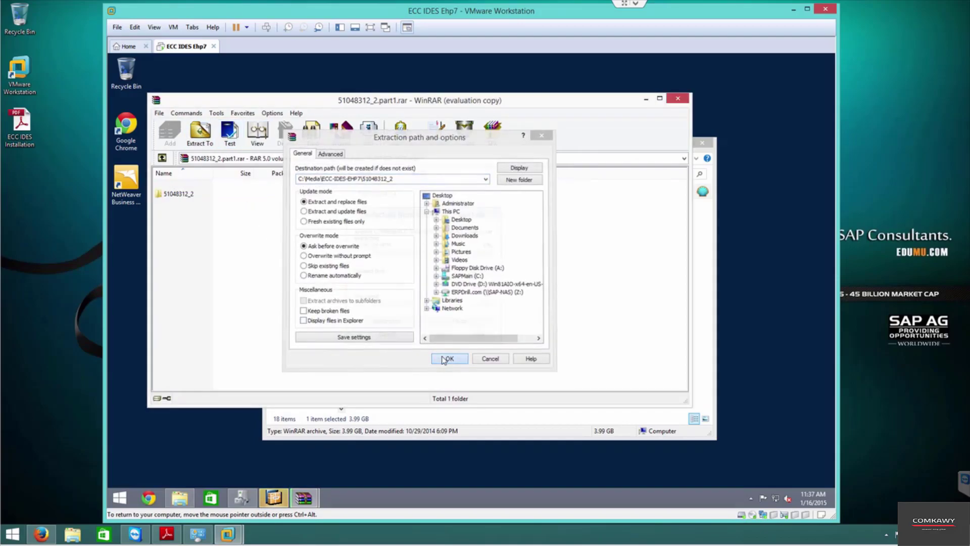
pyautogui.click(445, 359)
pyautogui.click(451, 421)
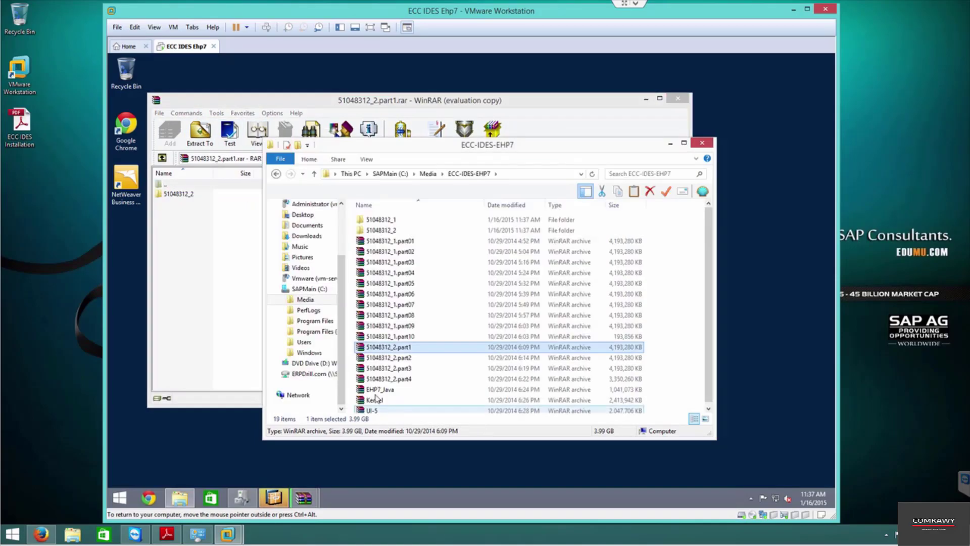
# Extract the EHP7_Java, Kernel and UI-5 archives together in place.
pyautogui.click(394, 389)
pyautogui.scroll(-1, 394, 392)
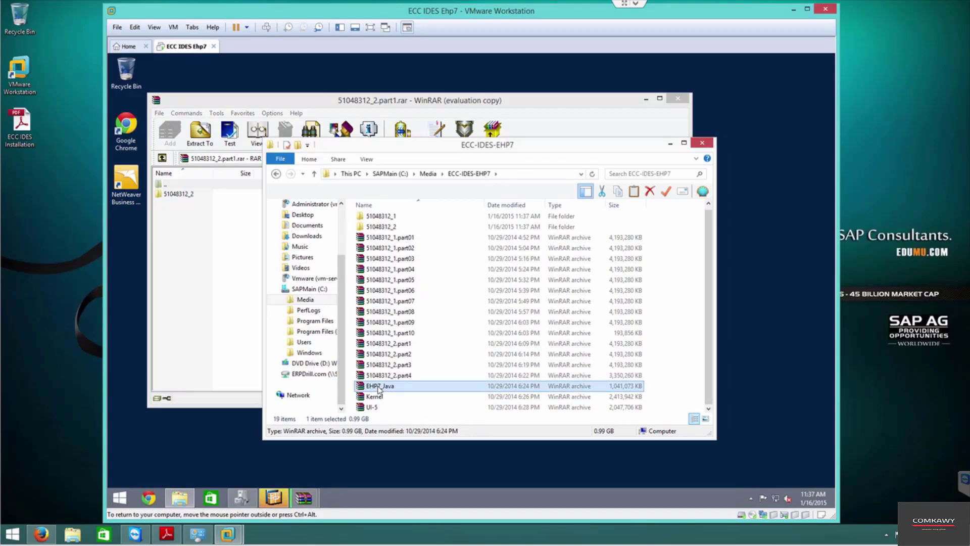
pyautogui.keyDown('shift'); pyautogui.click(392, 408); pyautogui.keyUp('shift')
pyautogui.rightClick(416, 390)
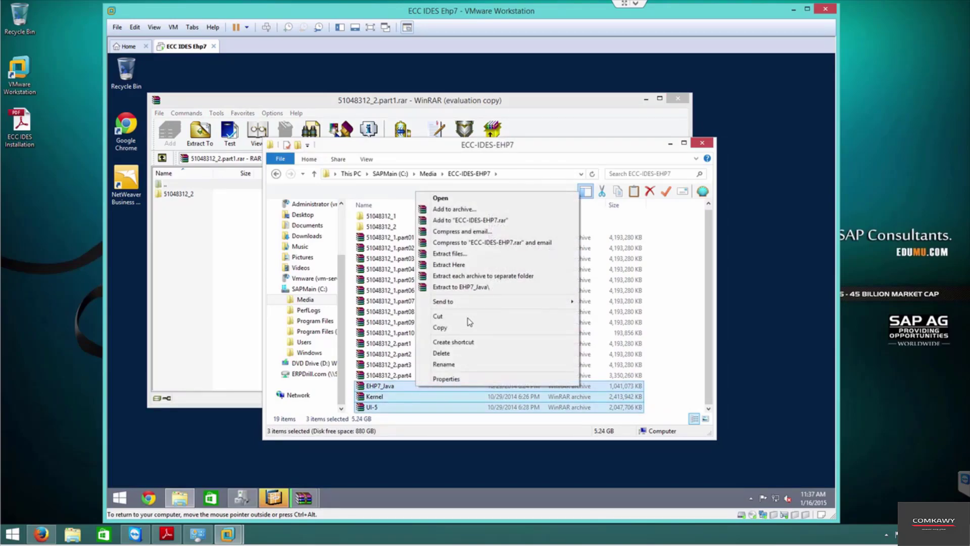
pyautogui.click(465, 267)
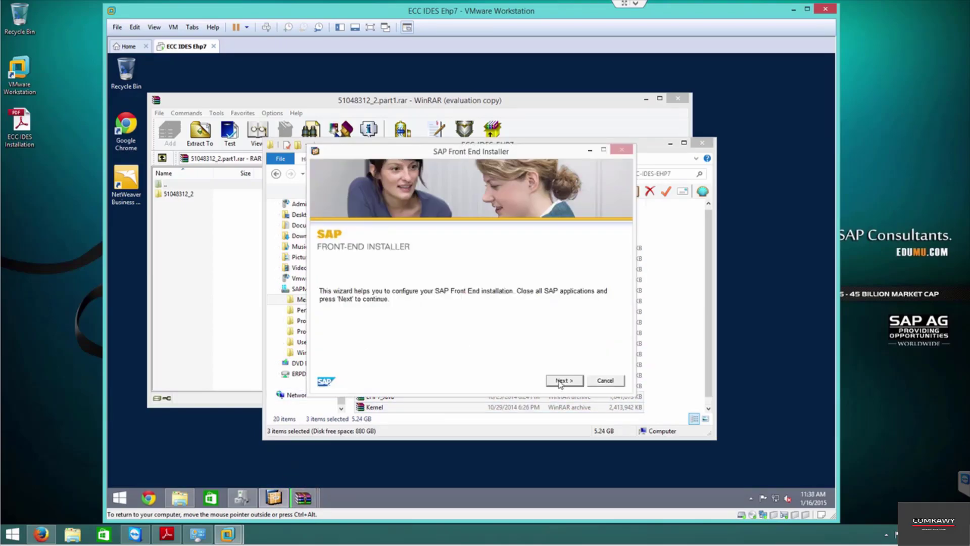
# Select only SAP GUI for Windows 7.40, dropping NetWeaver Business Client 5.0, and install to C:\Program Files (x86)\SAP\FrontEnd.
pyautogui.click(561, 381)
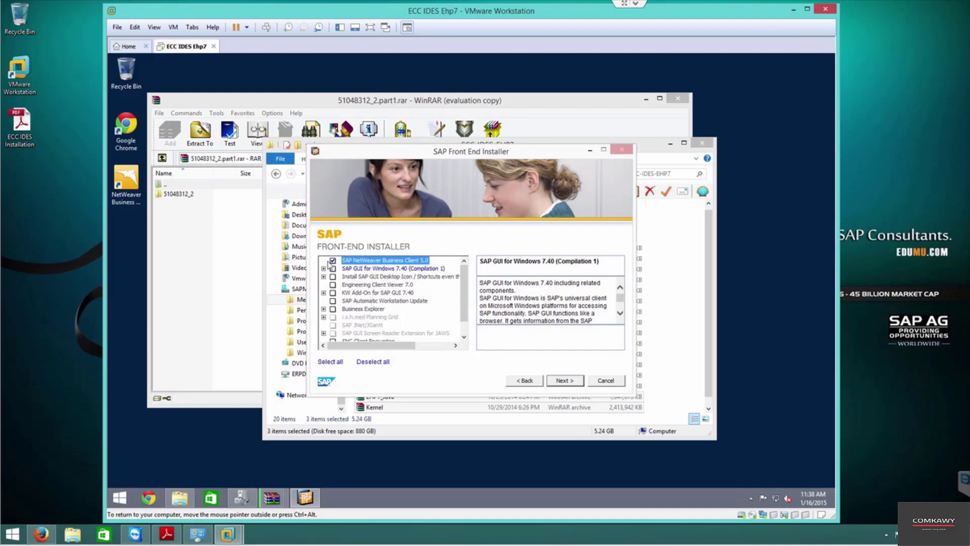
pyautogui.click(332, 260)
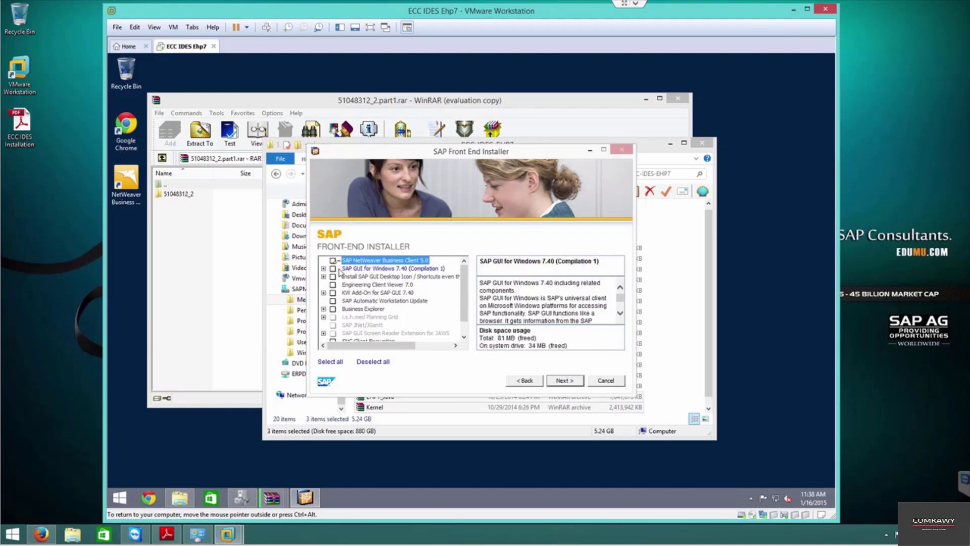
pyautogui.click(333, 269)
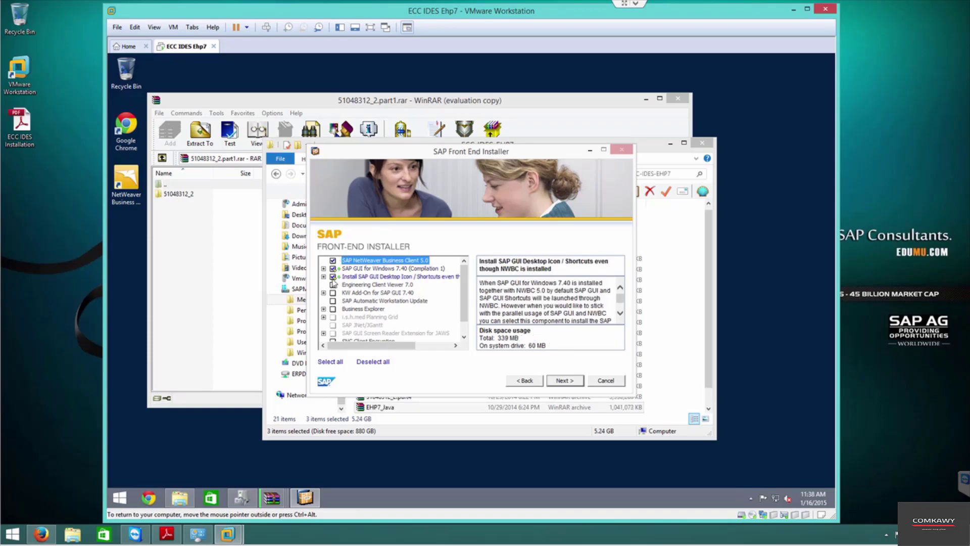
pyautogui.click(333, 309)
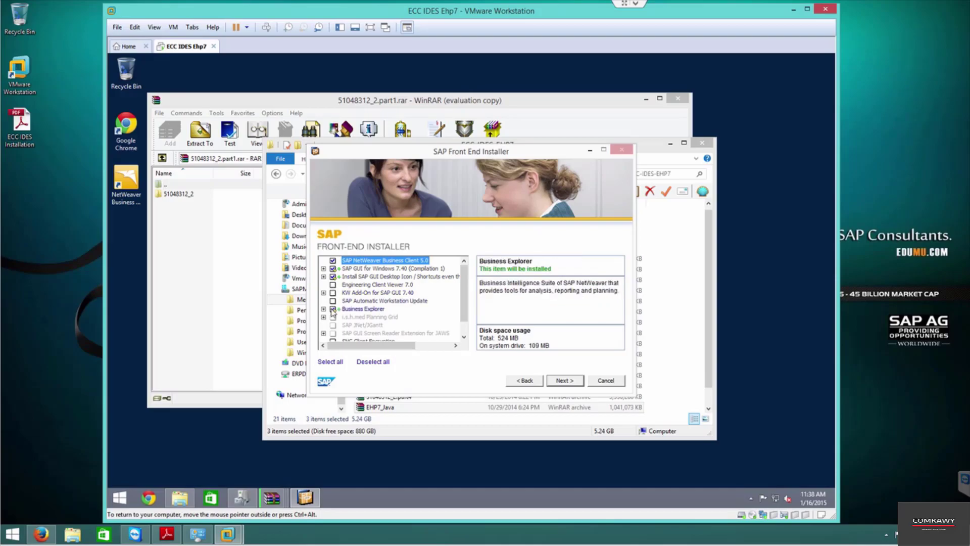
pyautogui.click(333, 309)
pyautogui.scroll(-1, 362, 301)
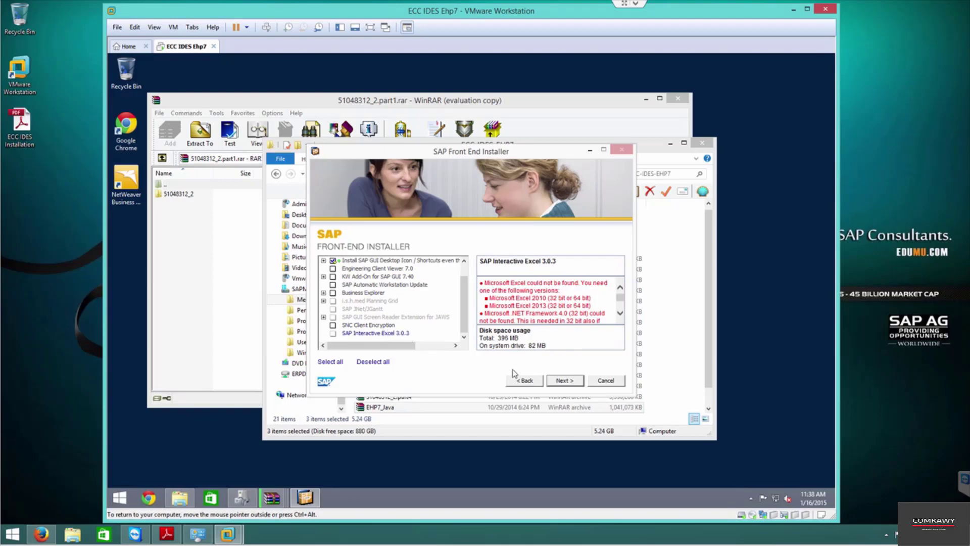
pyautogui.scroll(1, 383, 311)
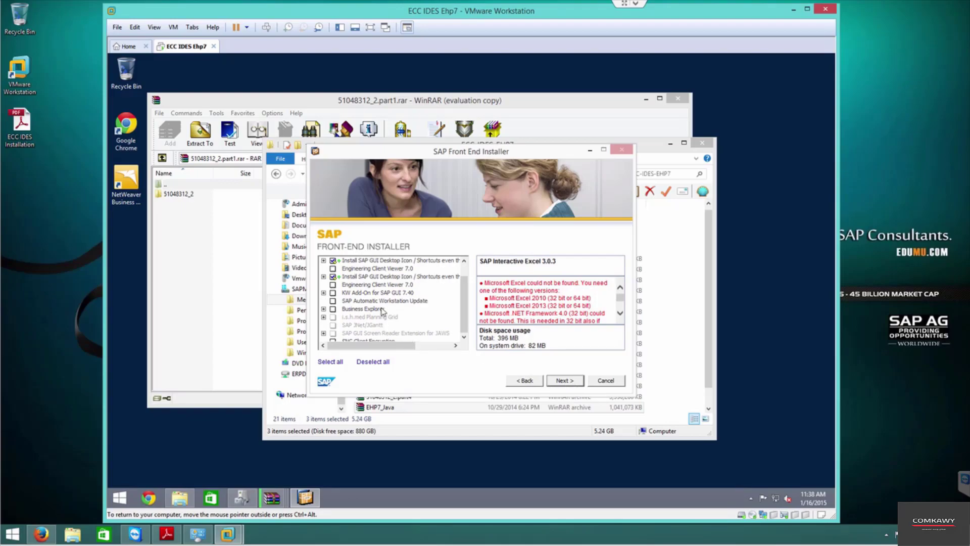
pyautogui.click(558, 380)
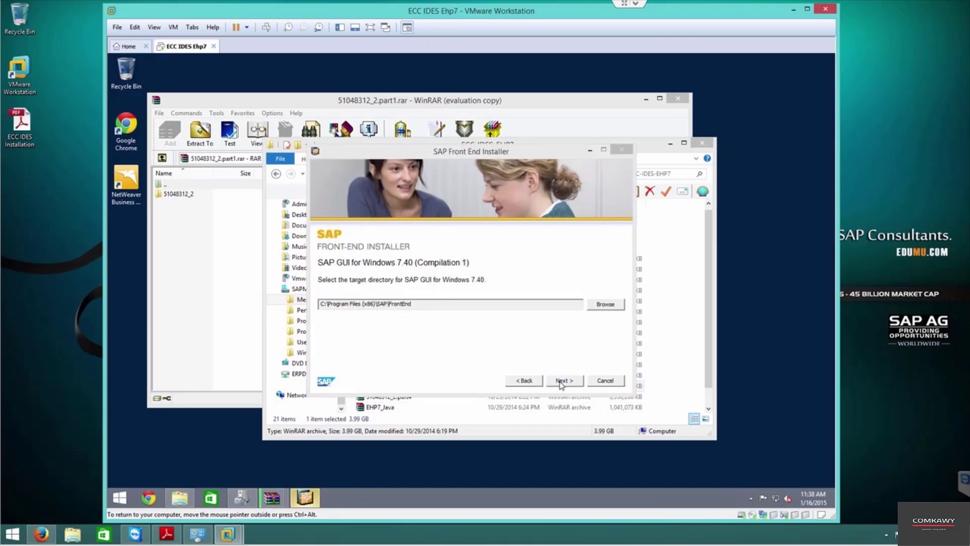
pyautogui.click(560, 384)
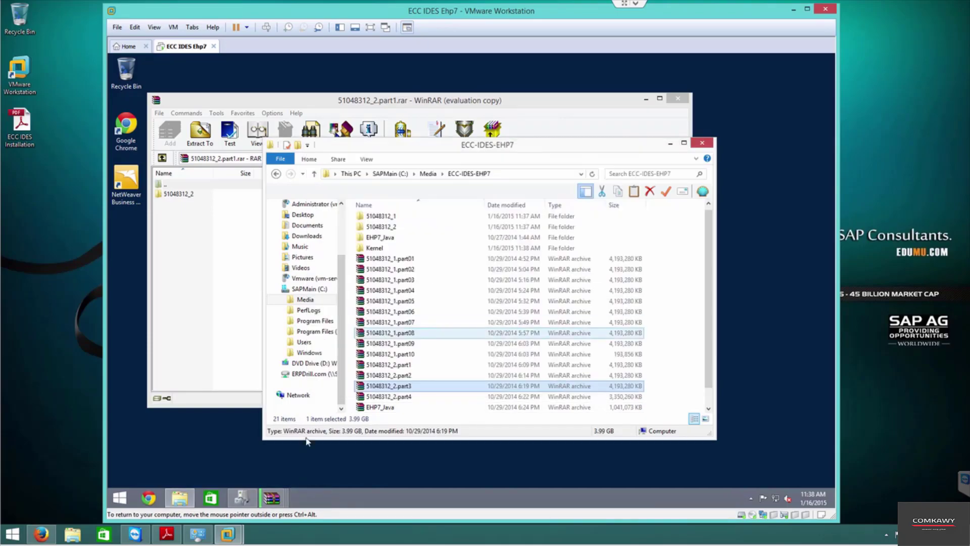
# Check the running WinRAR extractions, then close the SAP GUI 7.40 installer once it succeeds.
pyautogui.click(276, 499)
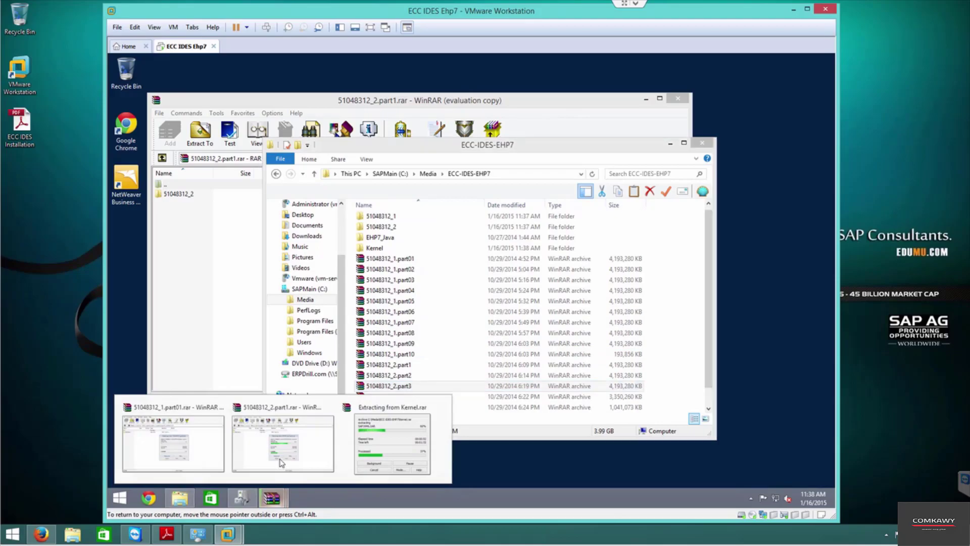
pyautogui.moveTo(173, 442)
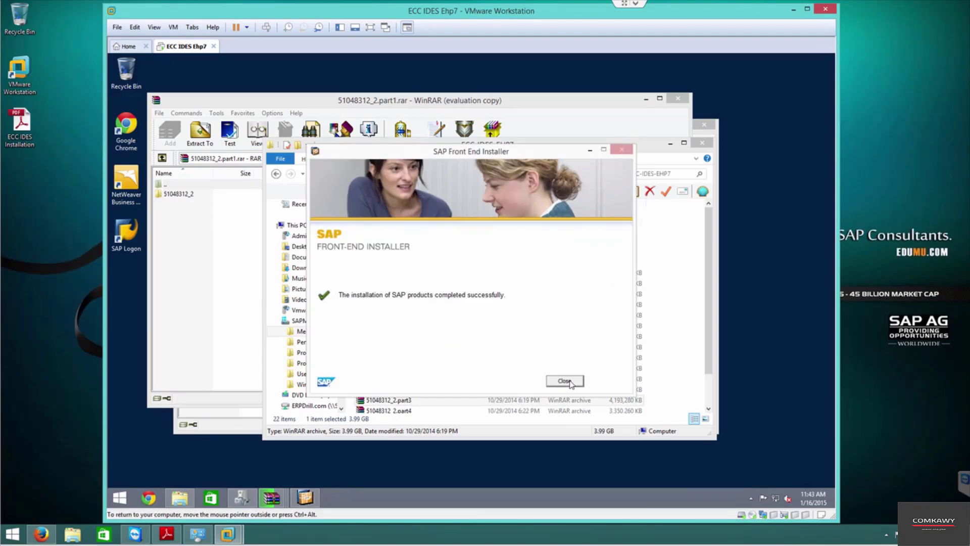
pyautogui.click(564, 380)
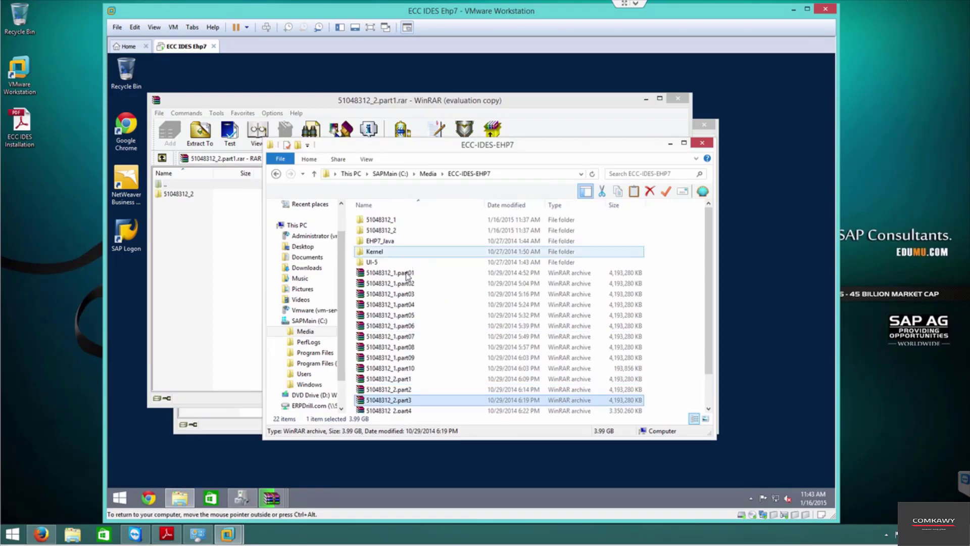
# Close the 51048312_2.part1 and MSSQL-2012 archive windows and the media folder window.
pyautogui.click(281, 498)
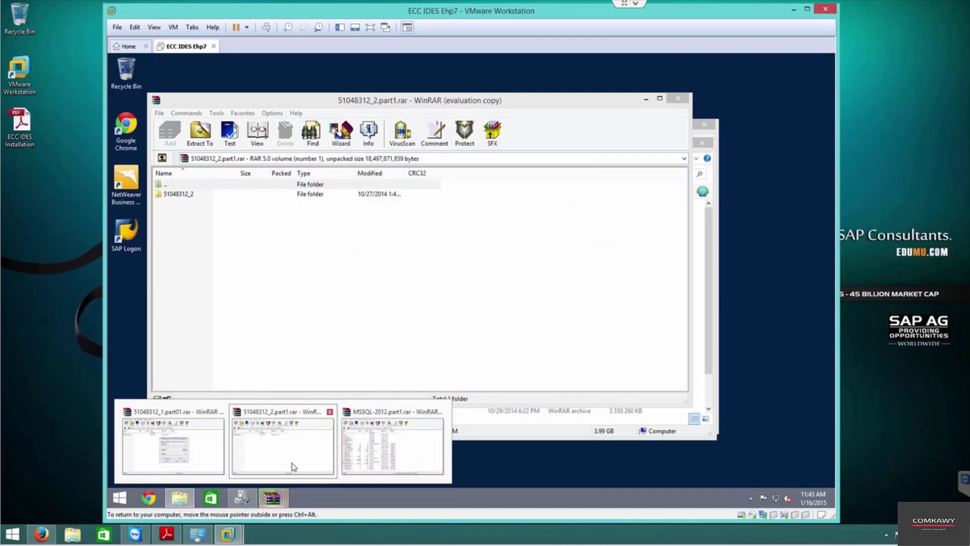
pyautogui.click(292, 466)
pyautogui.click(675, 99)
pyautogui.click(701, 144)
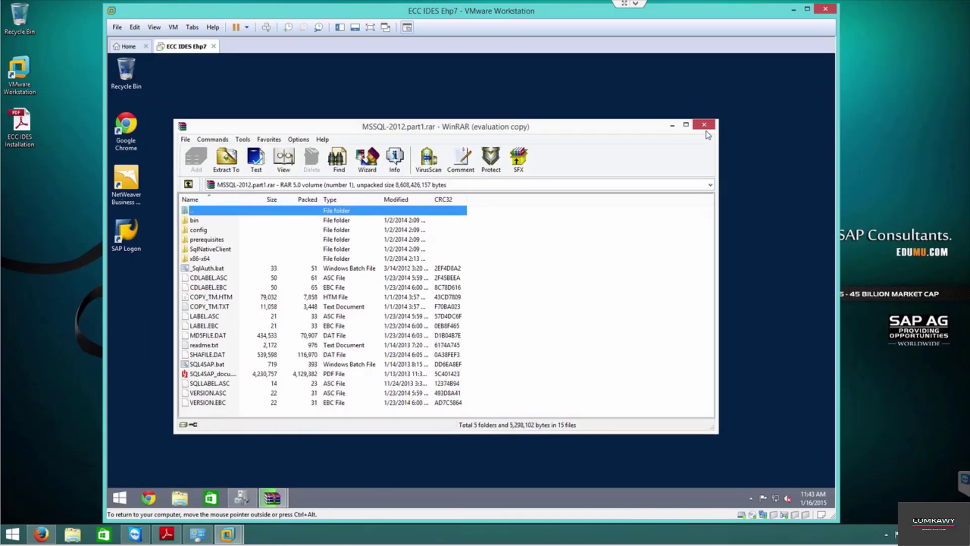
pyautogui.click(707, 126)
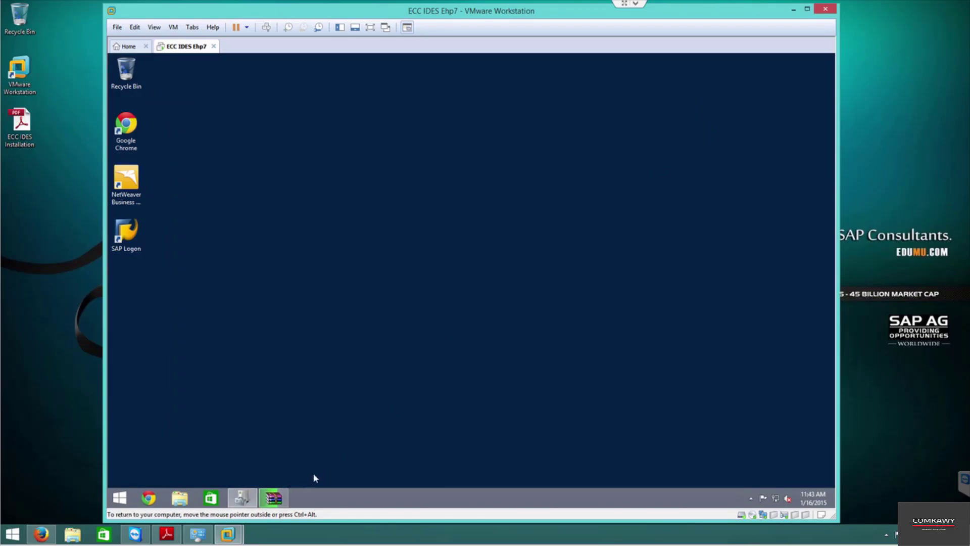
pyautogui.click(274, 497)
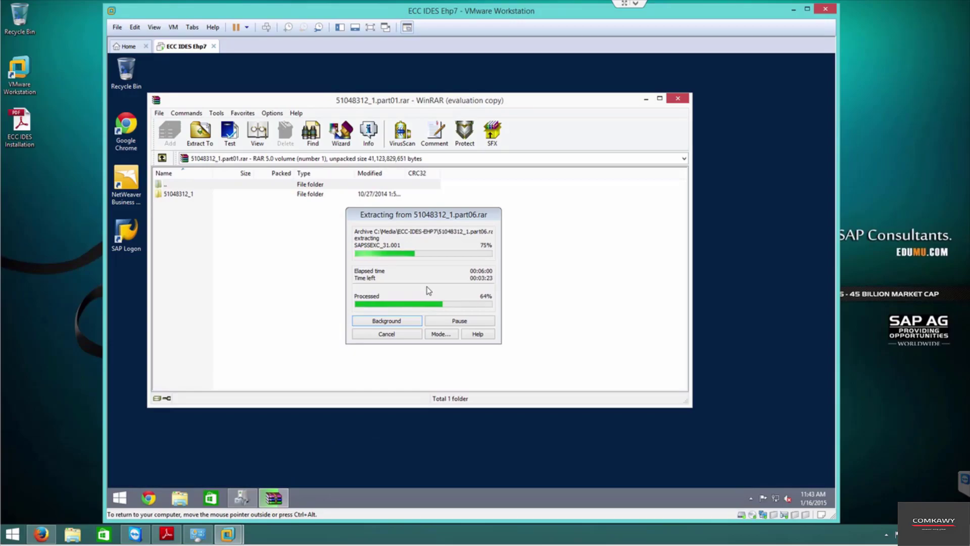
# Browse in File Explorer to C:\Media\ECC-IDES-EHP7 and check the extracted Kernel folder.
pyautogui.click(180, 498)
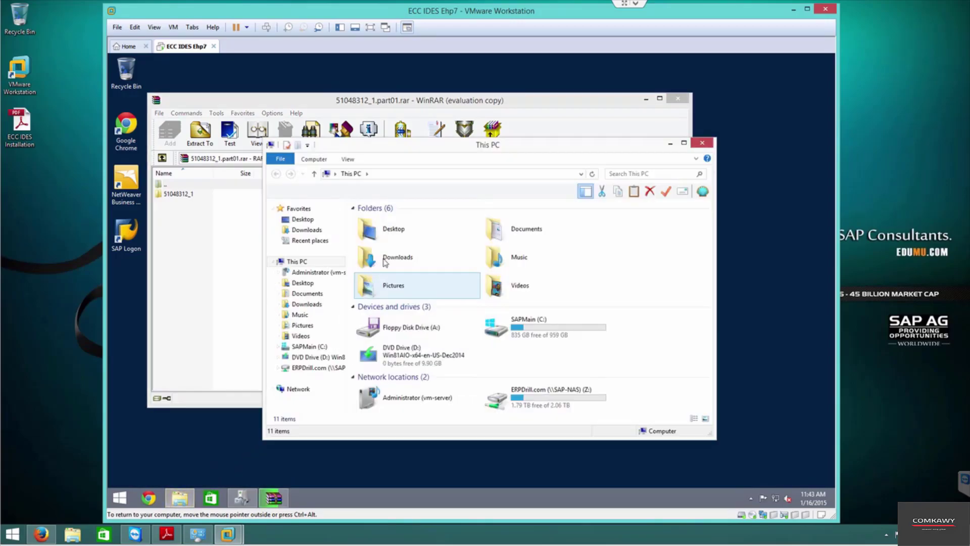
pyautogui.click(309, 346)
pyautogui.doubleClick(376, 220)
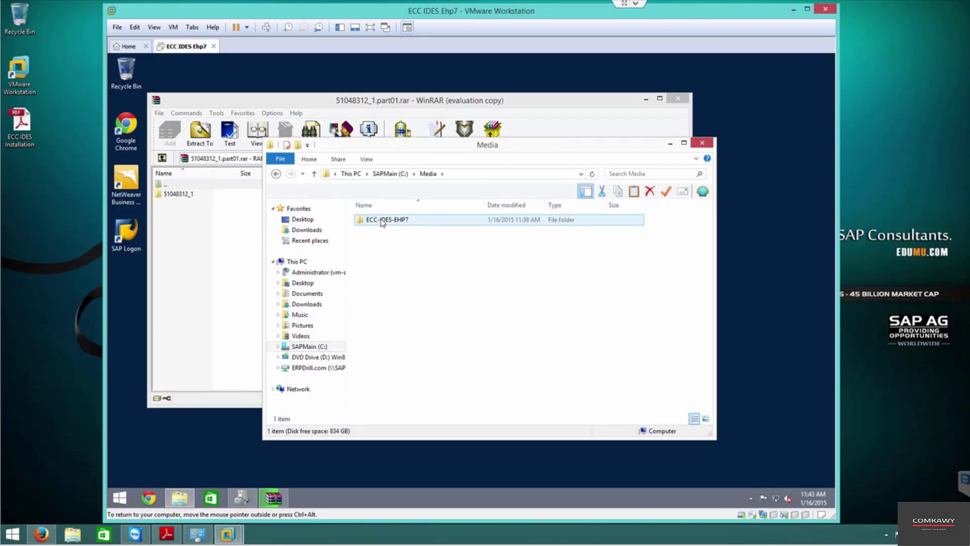
pyautogui.doubleClick(385, 222)
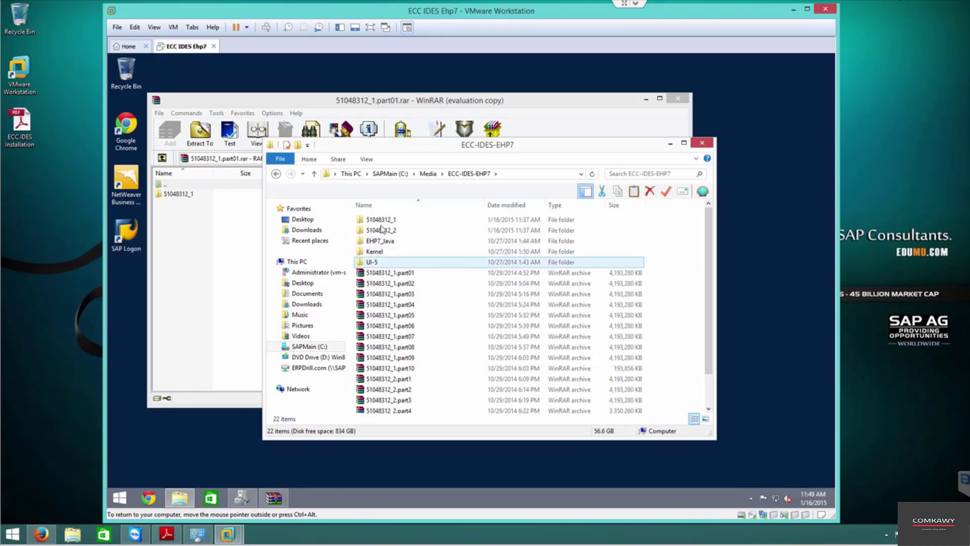
pyautogui.click(382, 252)
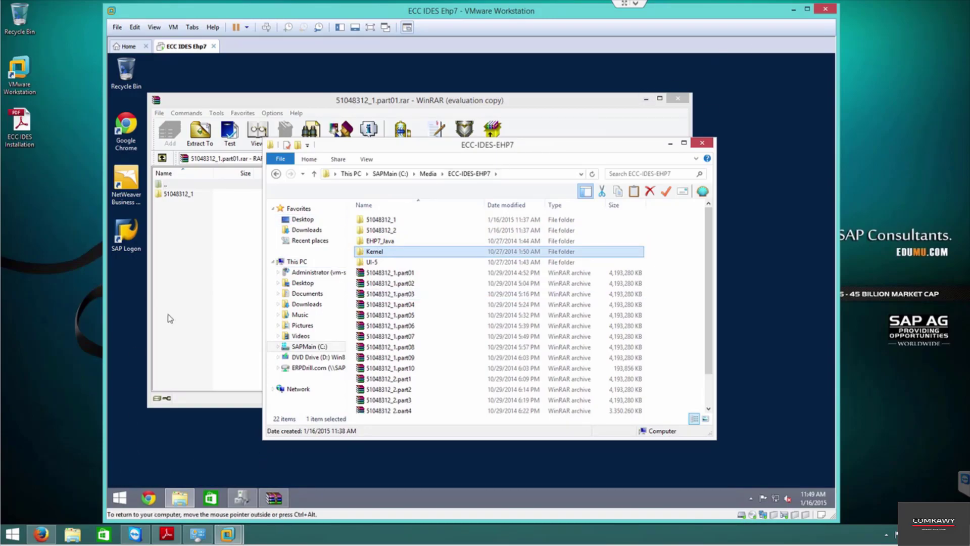
# Close the remaining 51048312_1 archive window.
pyautogui.click(208, 274)
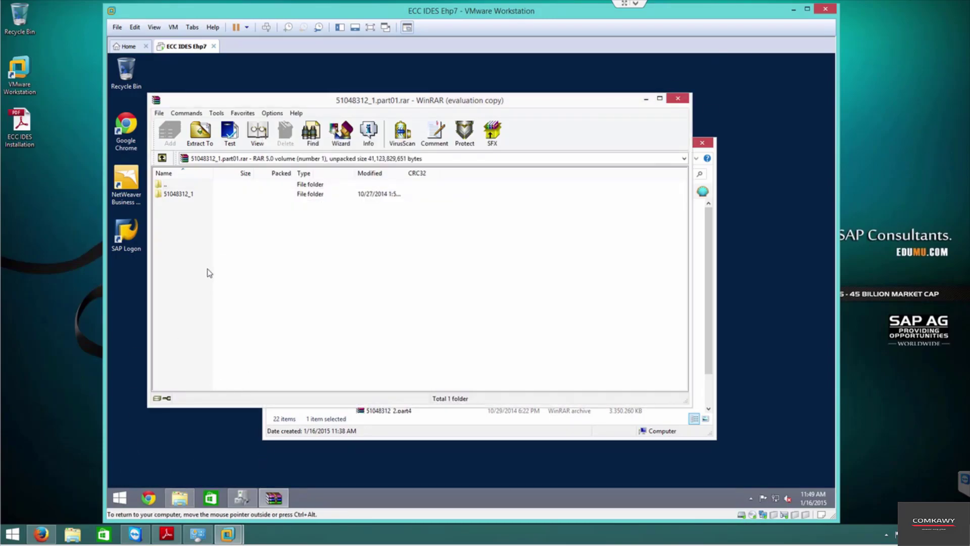
pyautogui.click(126, 235)
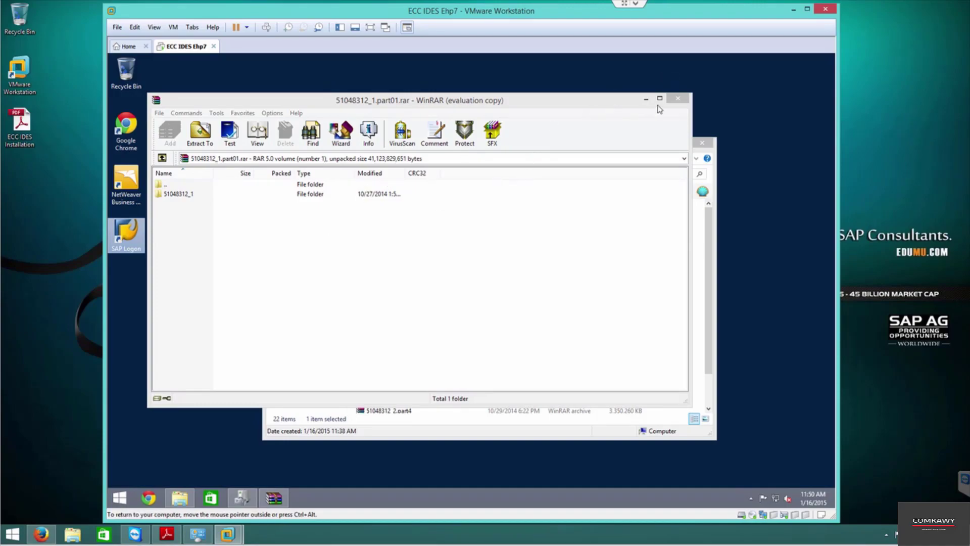
pyautogui.click(678, 100)
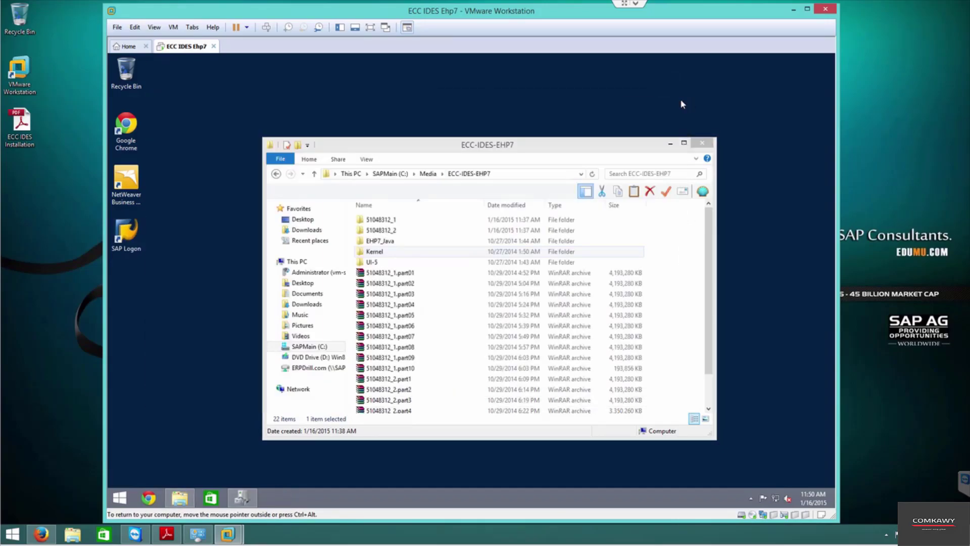